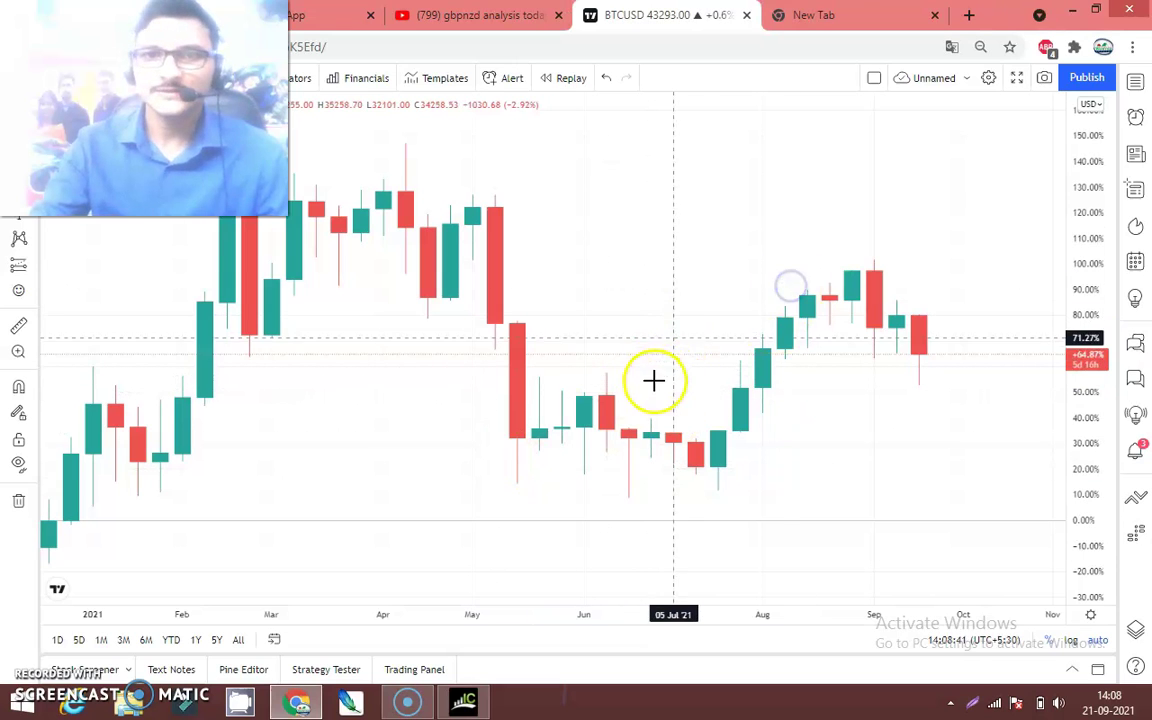
scroll(653, 382, "down", 5)
scroll(653, 382, "down", 3)
scroll(653, 382, "down", 4)
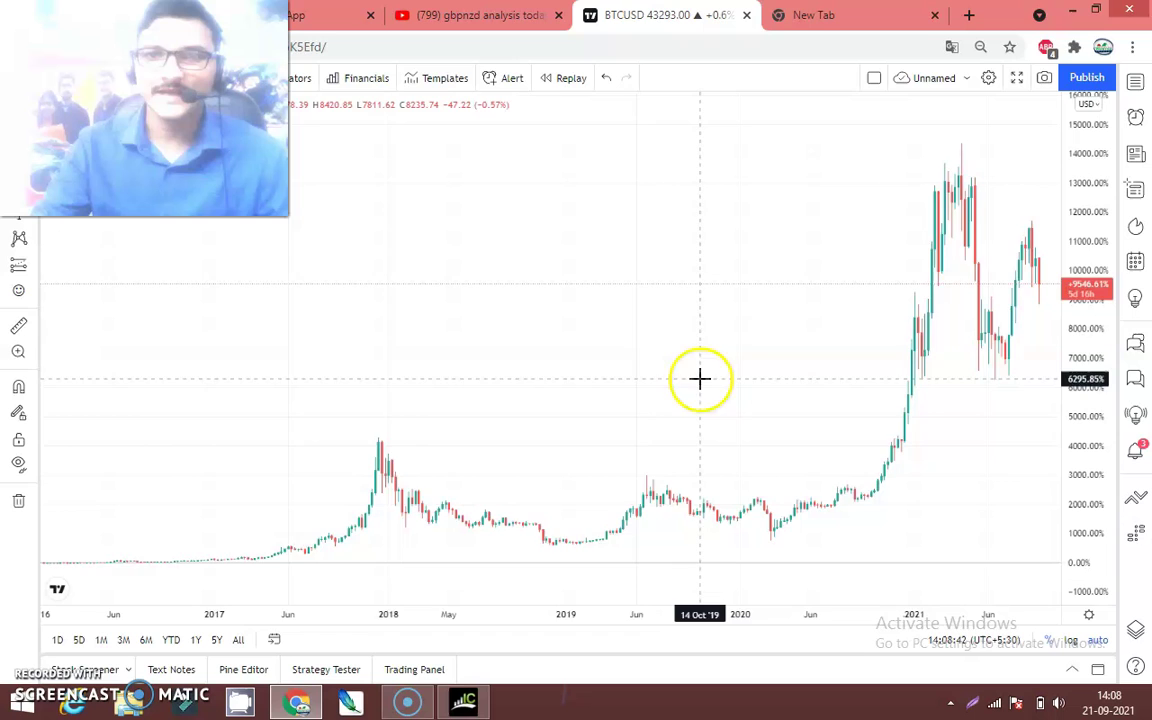
Pan to the 2021 candles and draw a support box spanning 245% to 313%
mouse_move(566, 340)
left_mouse_down()
mouse_move(413, 383)
mouse_move(600, 343)
mouse_move(870, 340)
left_mouse_up()
scroll(585, 385, "up", 5)
scroll(625, 410, "up", 4)
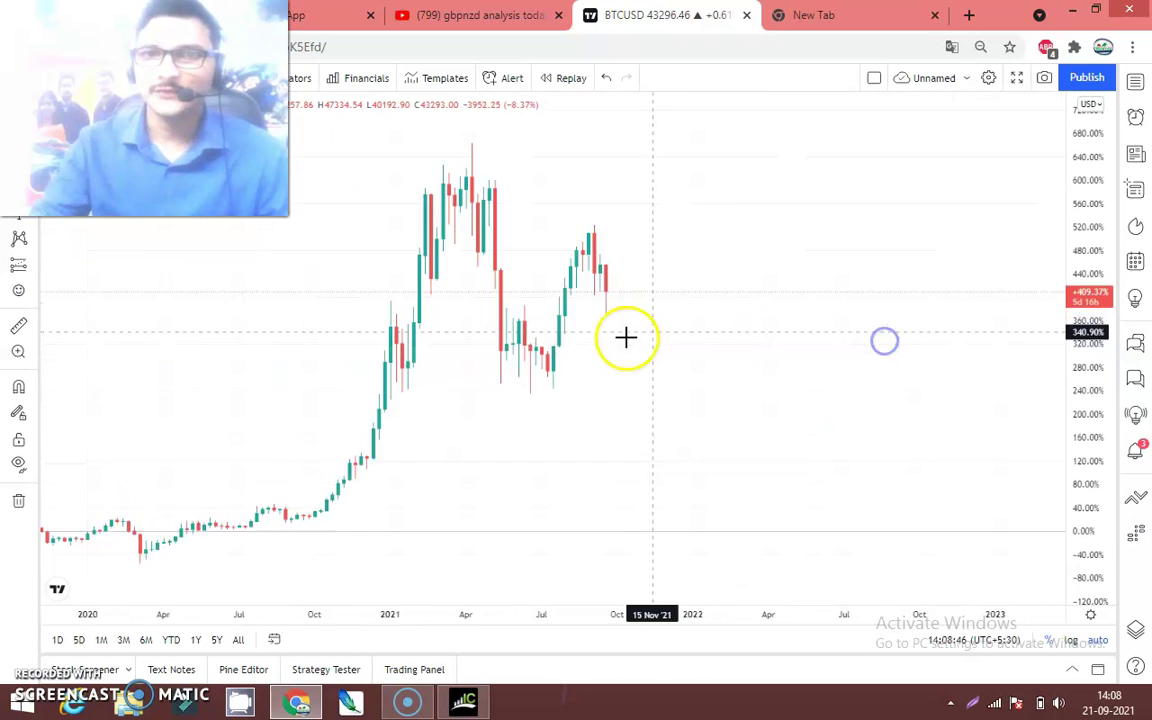
left_click_drag(625, 338, 750, 335)
scroll(535, 305, "up", 3)
scroll(730, 290, "up", 3)
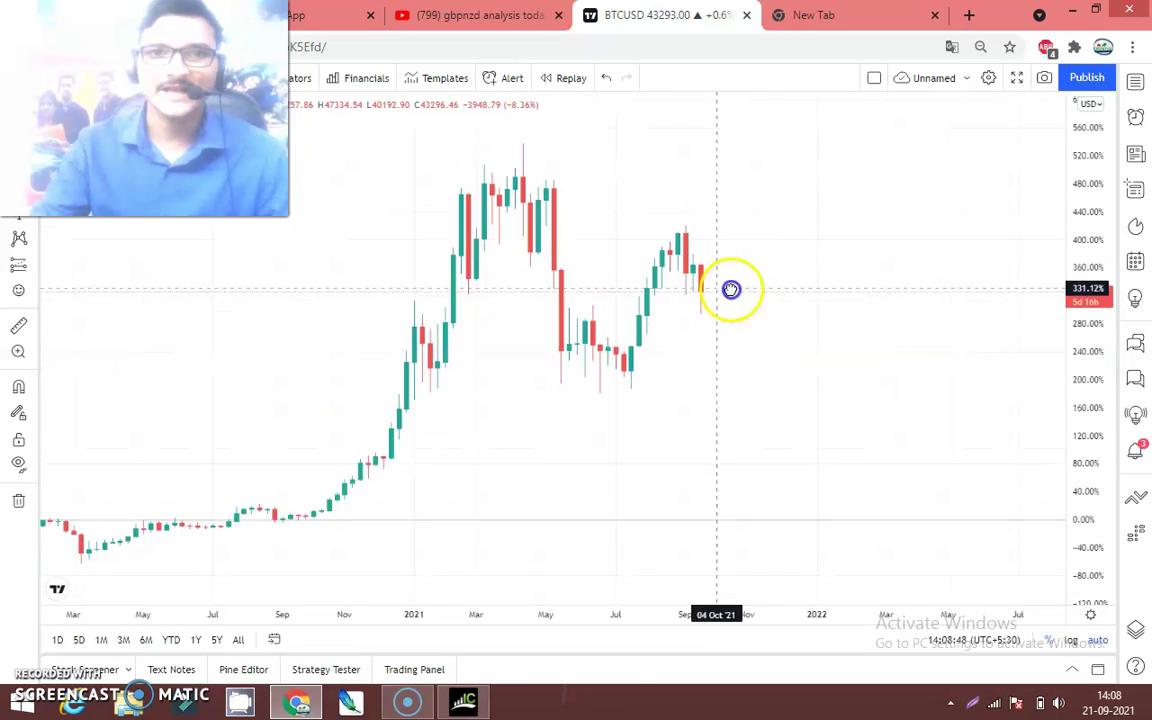
scroll(820, 380, "down", 2)
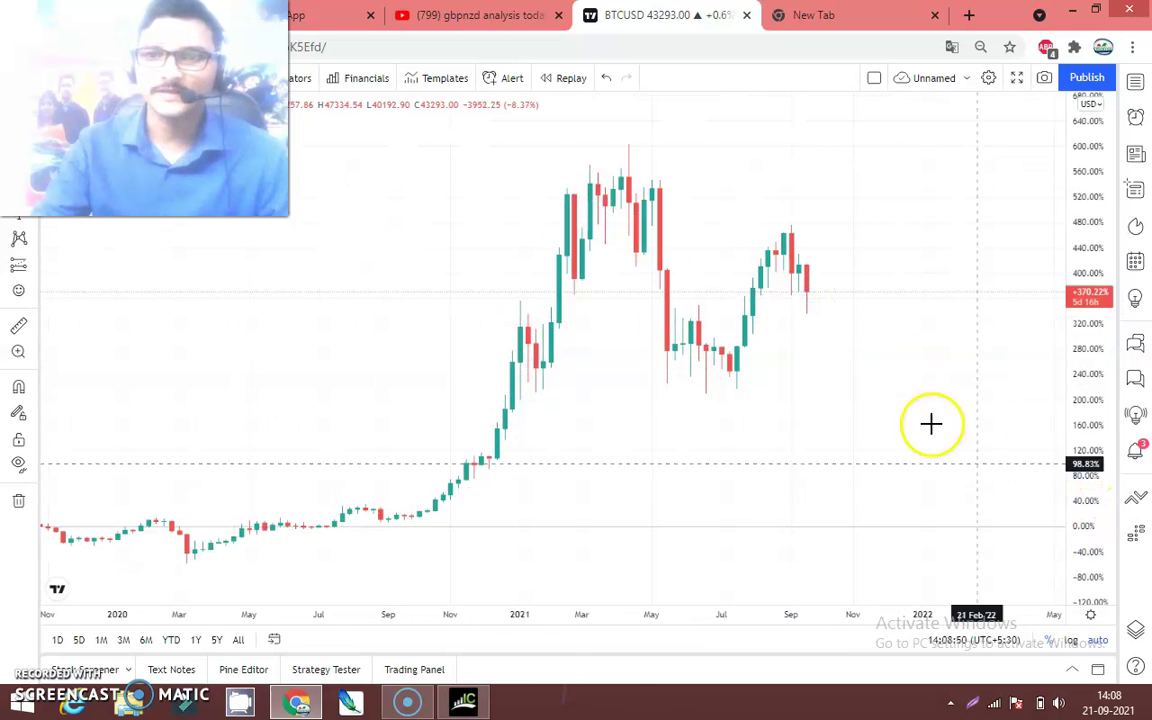
scroll(832, 448, "down", 2)
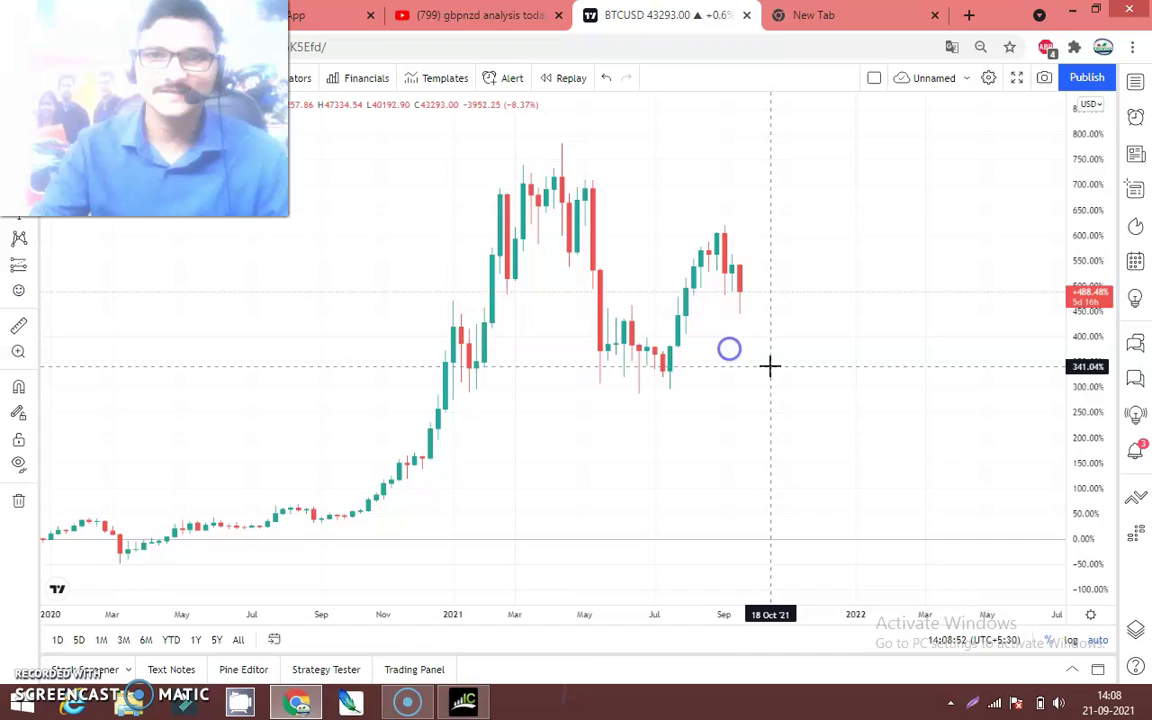
scroll(760, 360, "up", 3)
scroll(700, 355, "up", 2)
scroll(647, 348, "down", 3)
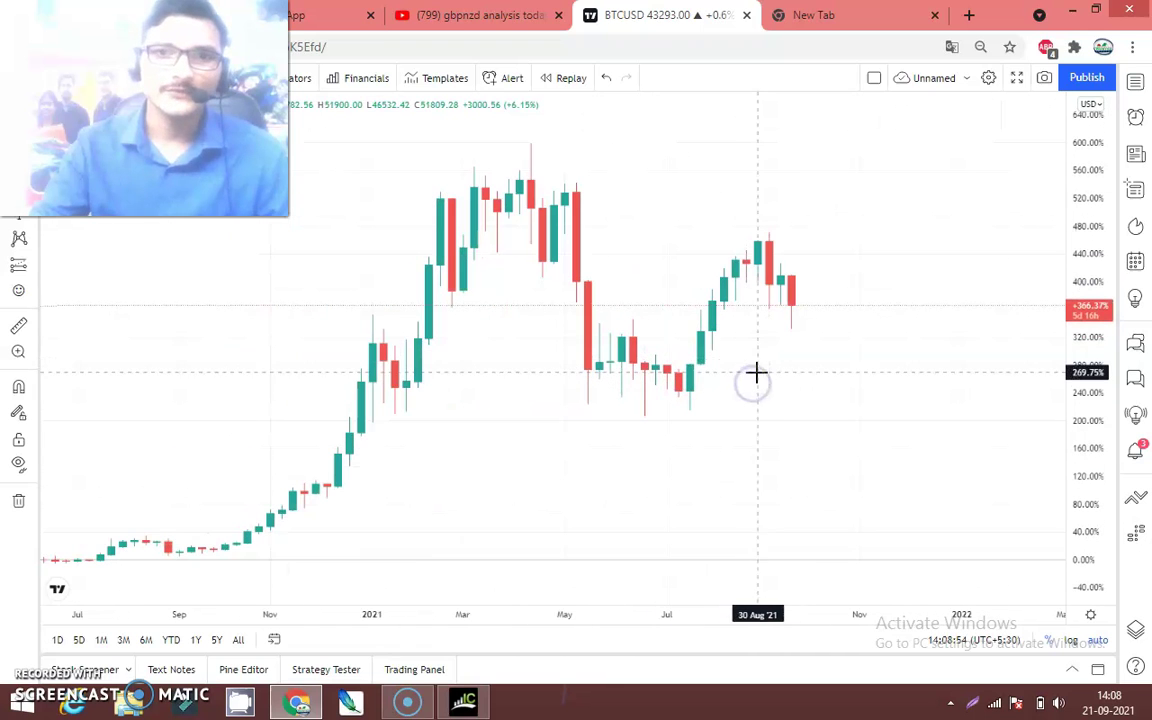
scroll(788, 355, "up", 2)
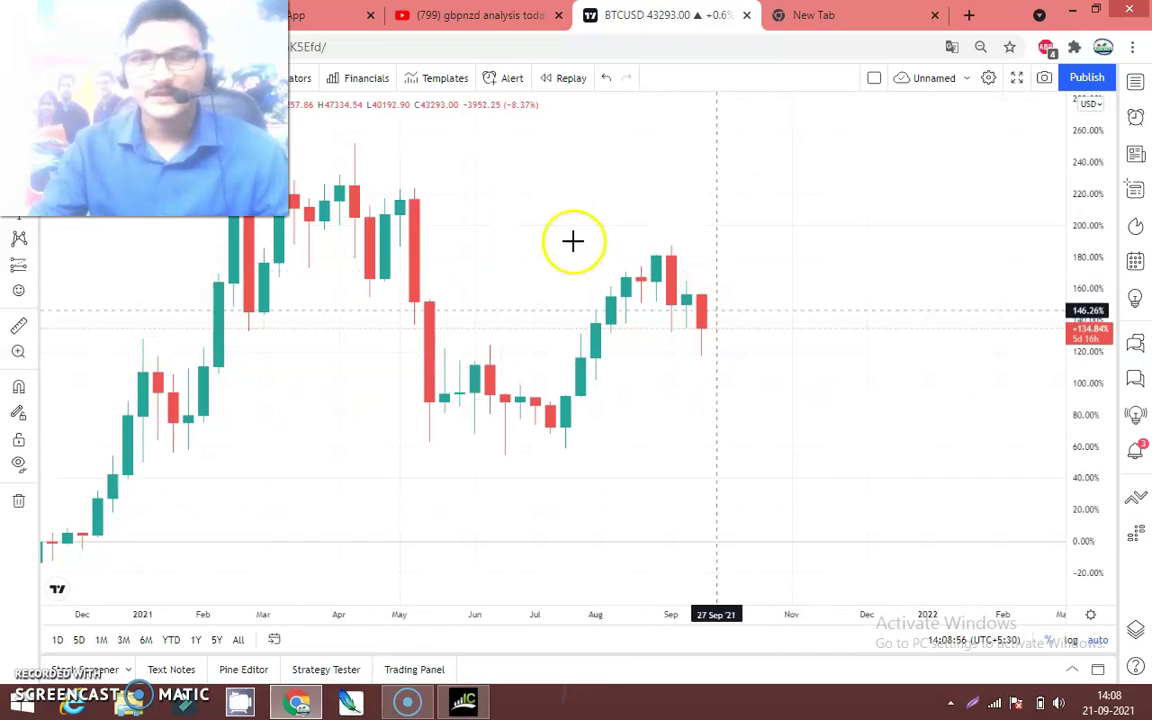
scroll(890, 310, "down", 2)
scroll(633, 330, "up", 2)
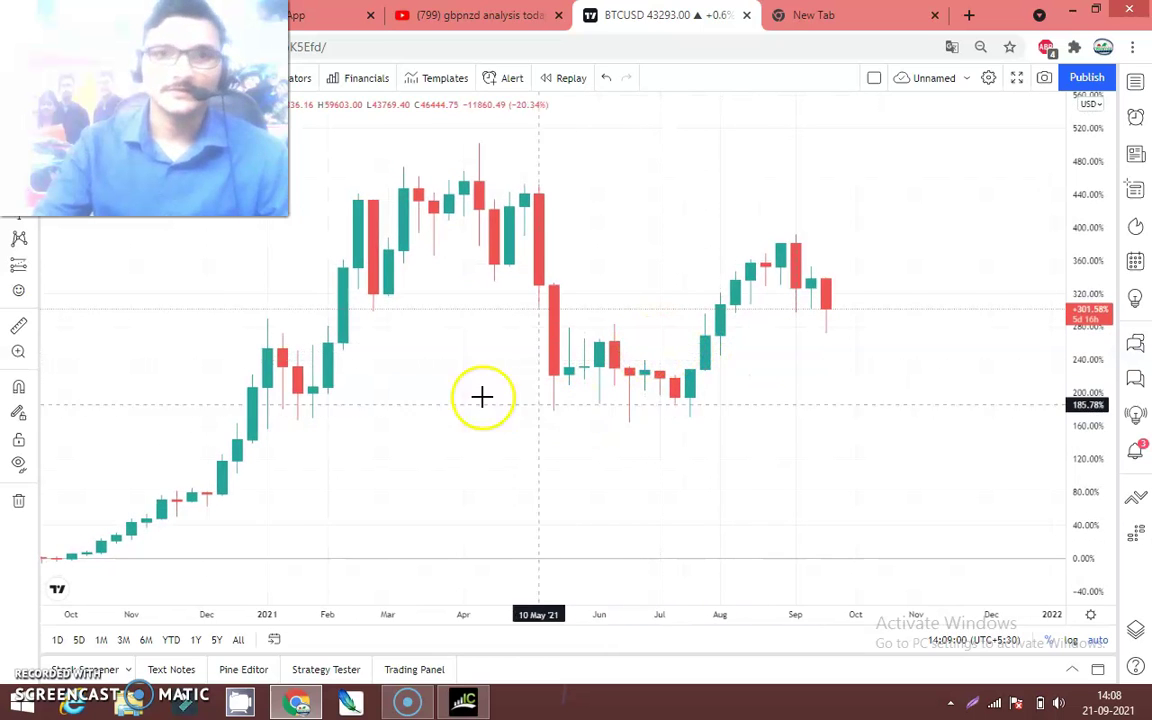
left_click_drag(680, 390, 658, 300)
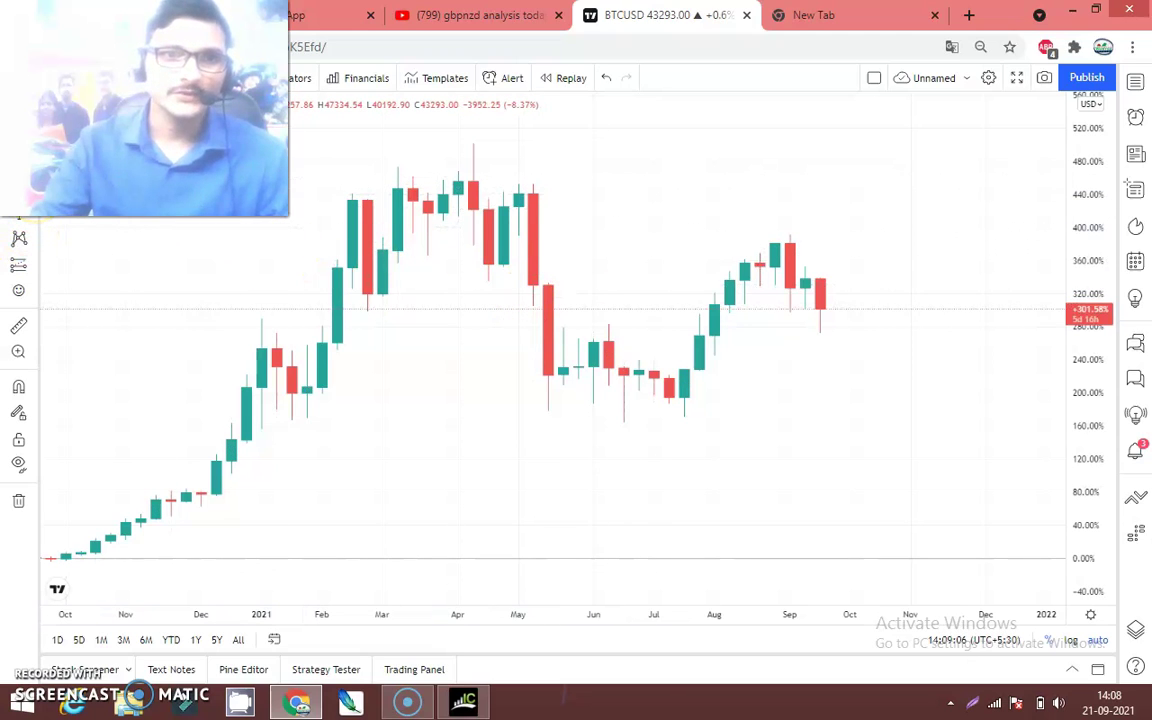
left_click(18, 216)
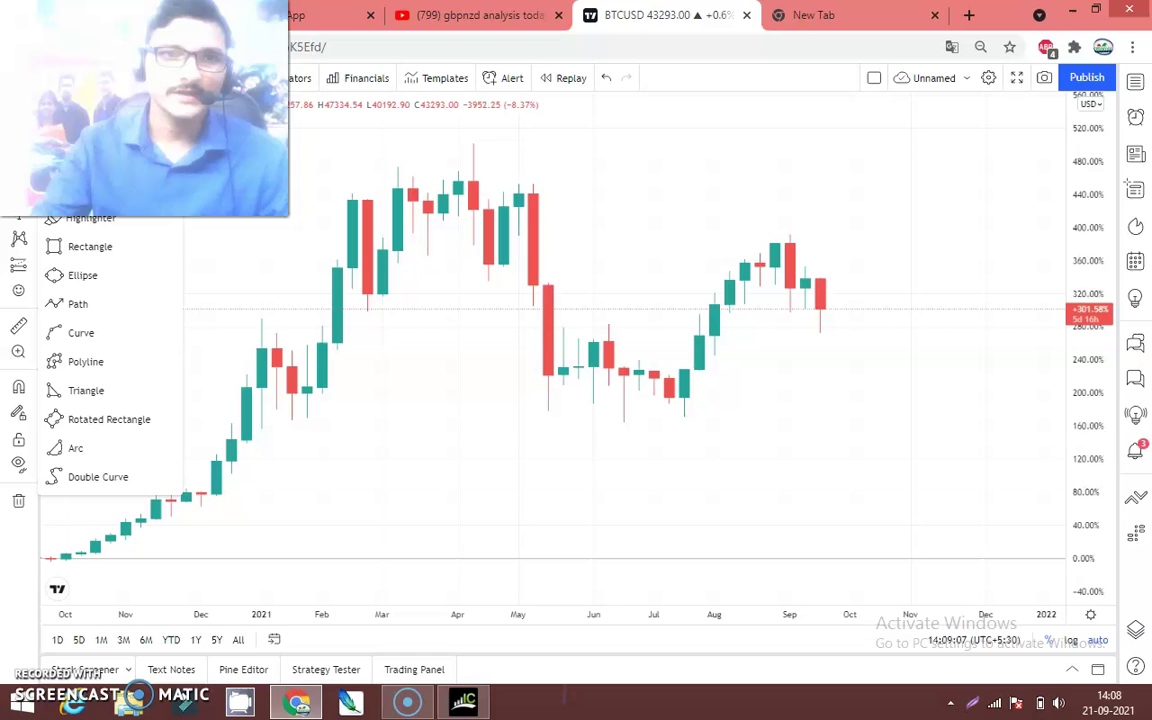
left_click(90, 250)
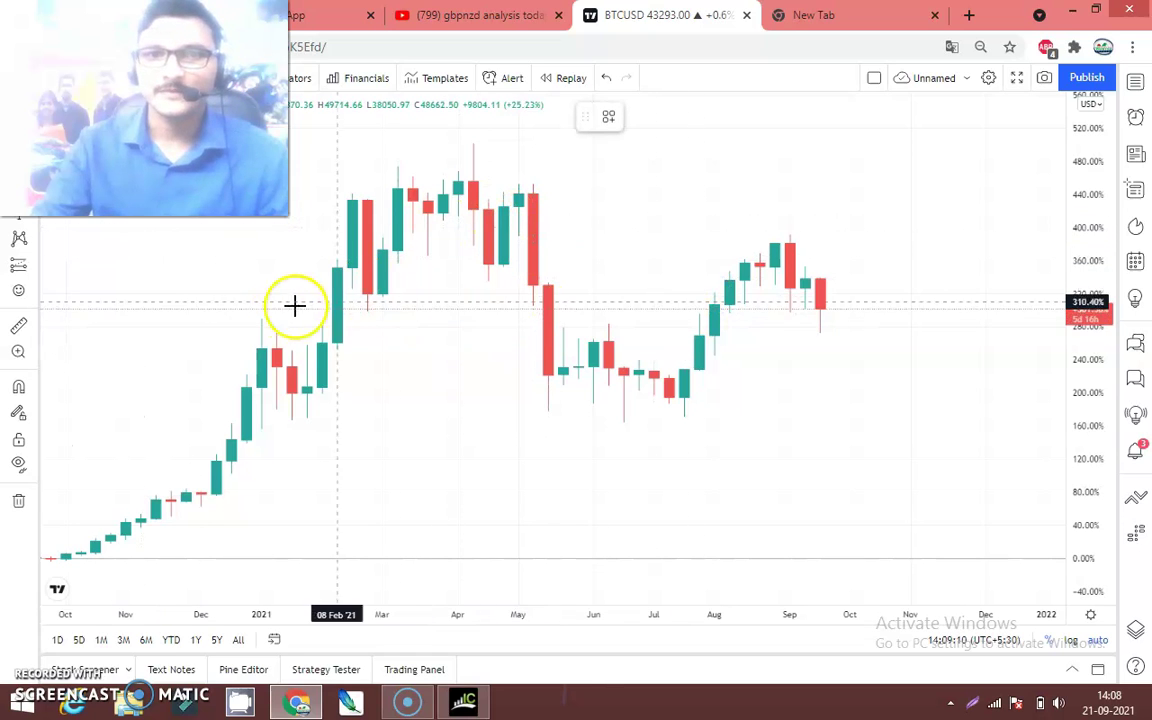
left_click_drag(262, 300, 1031, 355)
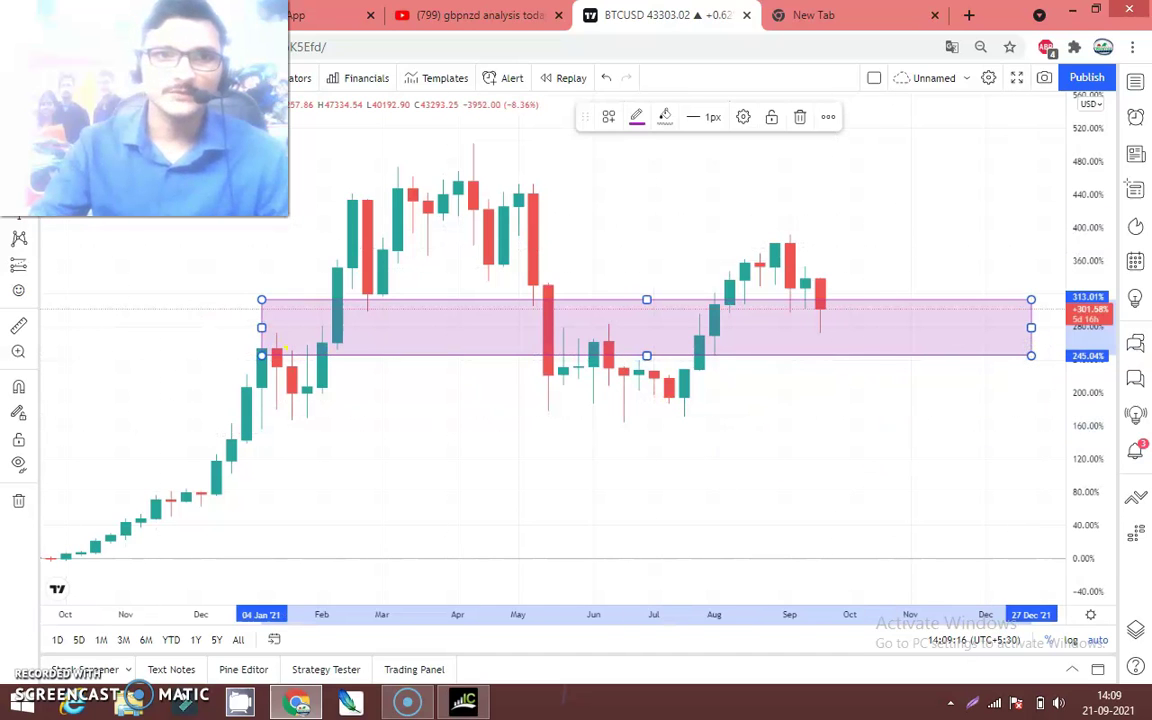
Draw a rising trend line from below the latest candle to the upper right
left_click(18, 210)
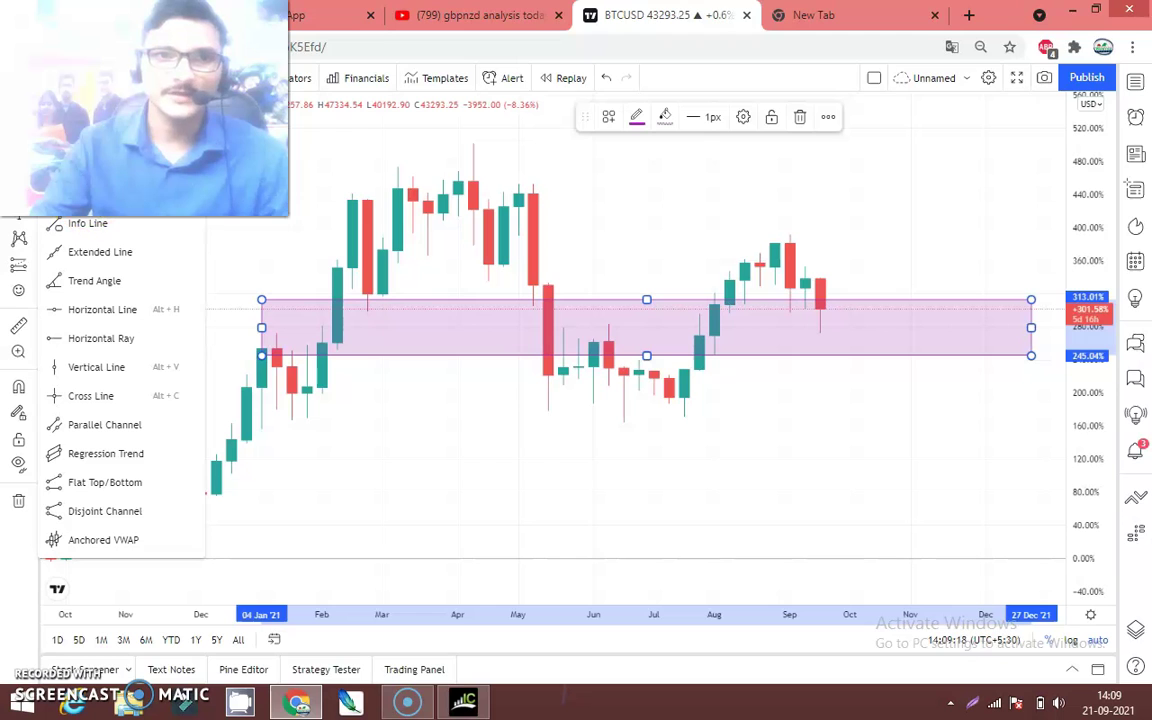
left_click(88, 223)
left_click(820, 341)
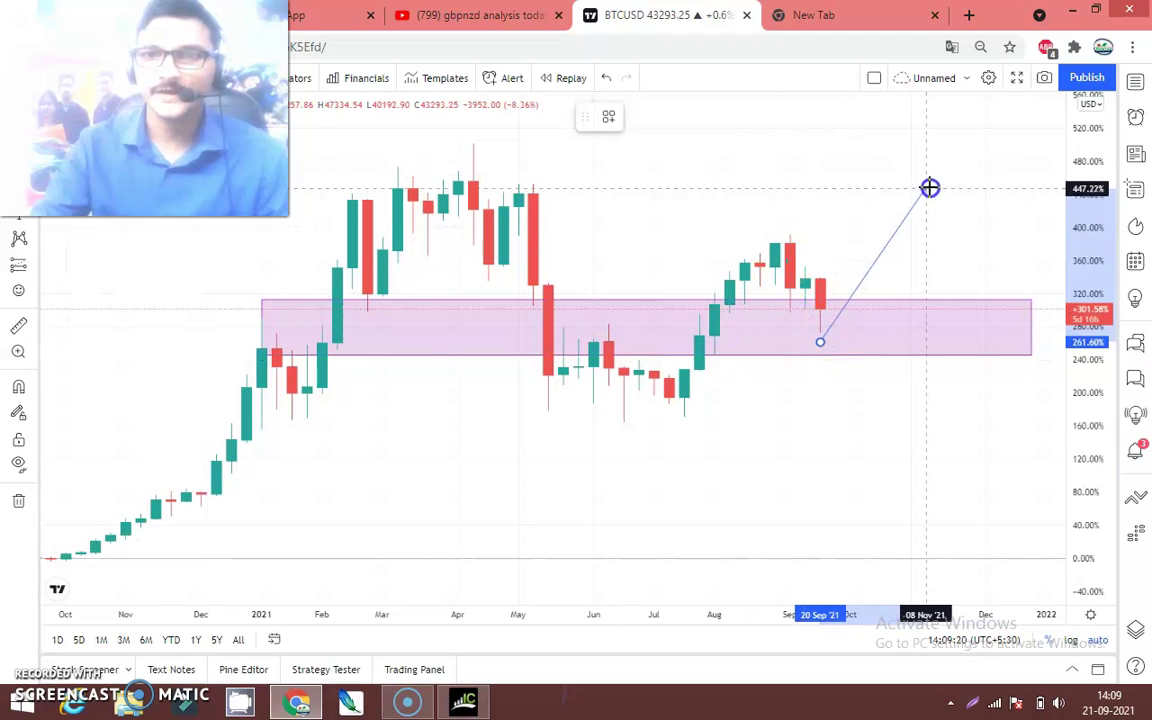
left_click(958, 154)
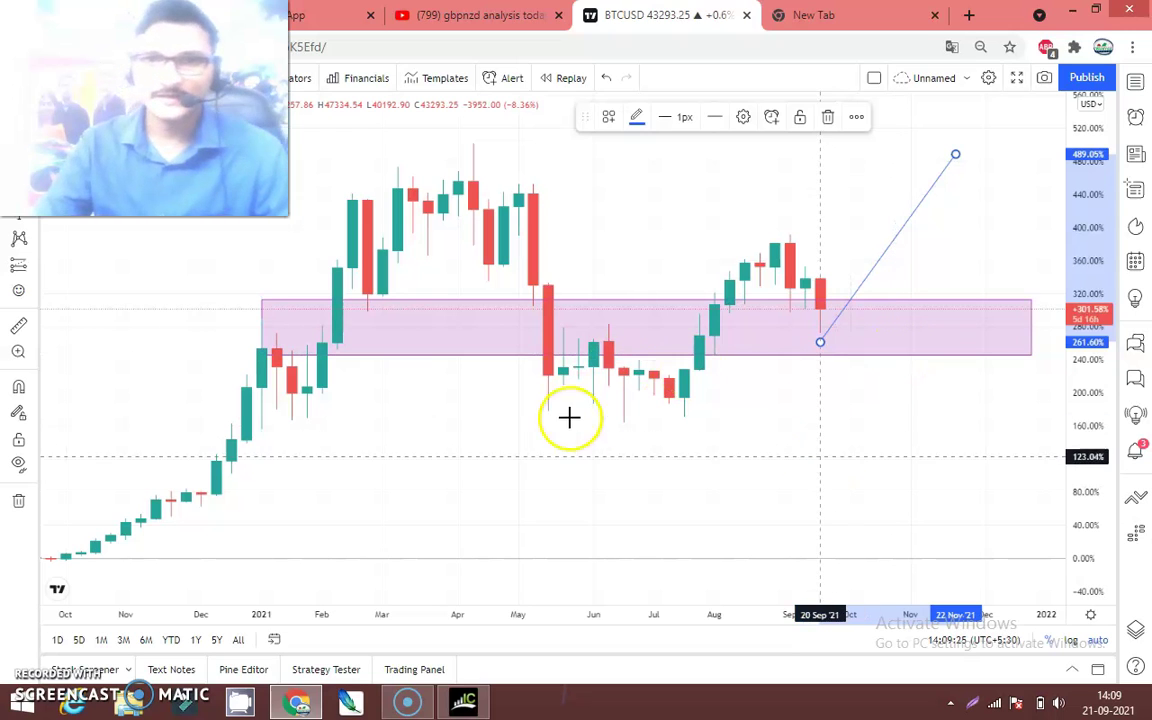
left_click(925, 178)
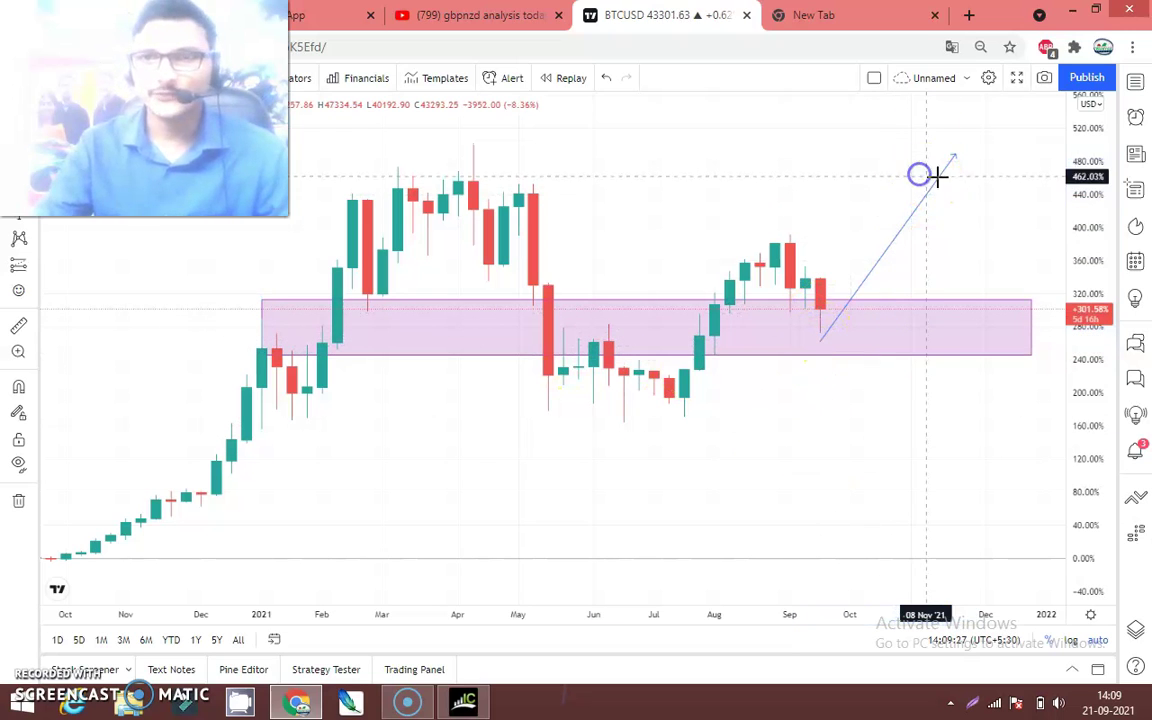
Remove the support box from the chart with its right-click menu
left_click(262, 305)
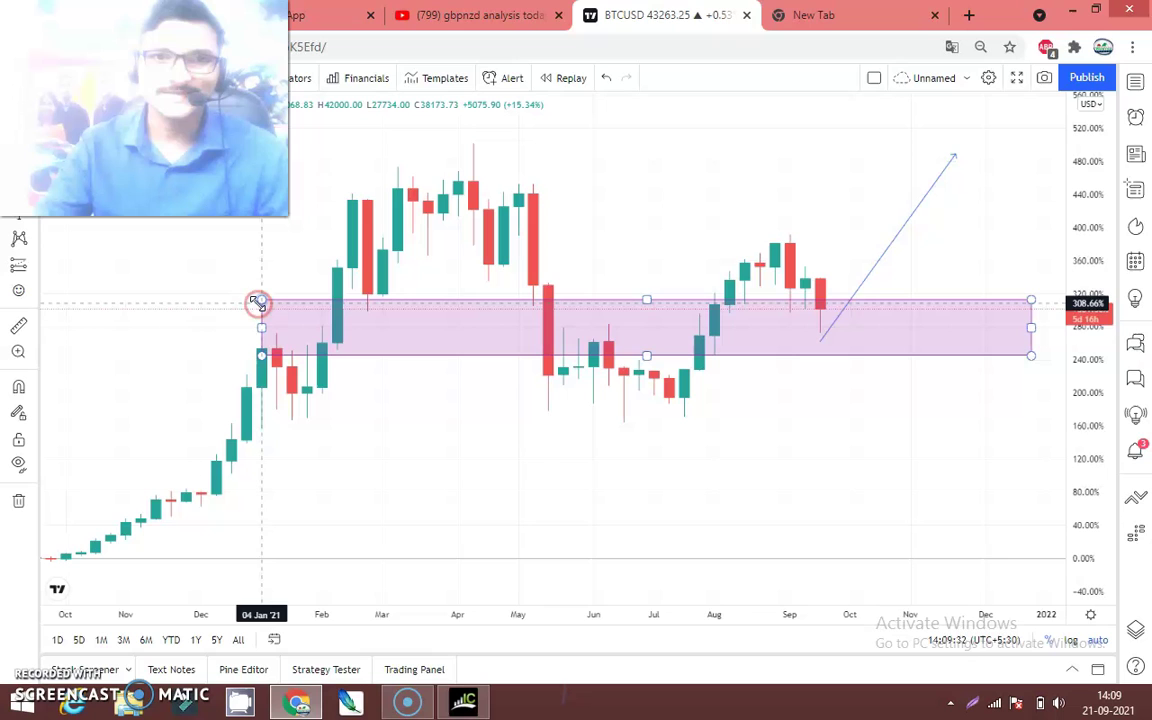
right_click(262, 305)
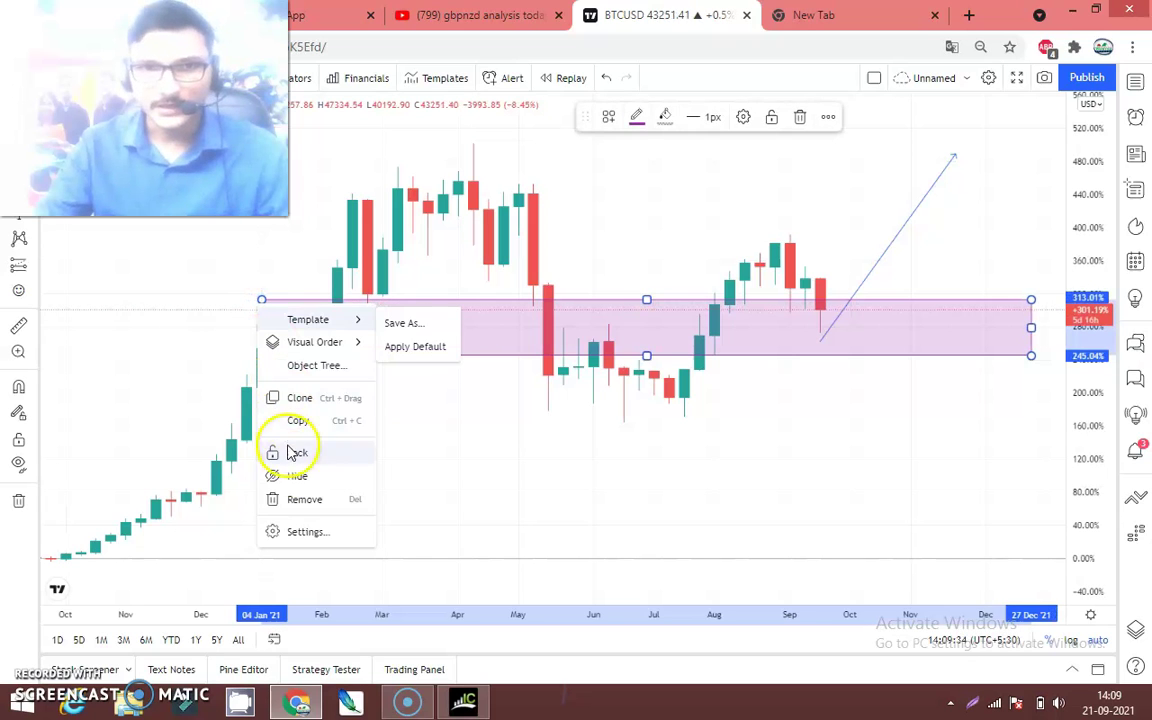
left_click(300, 499)
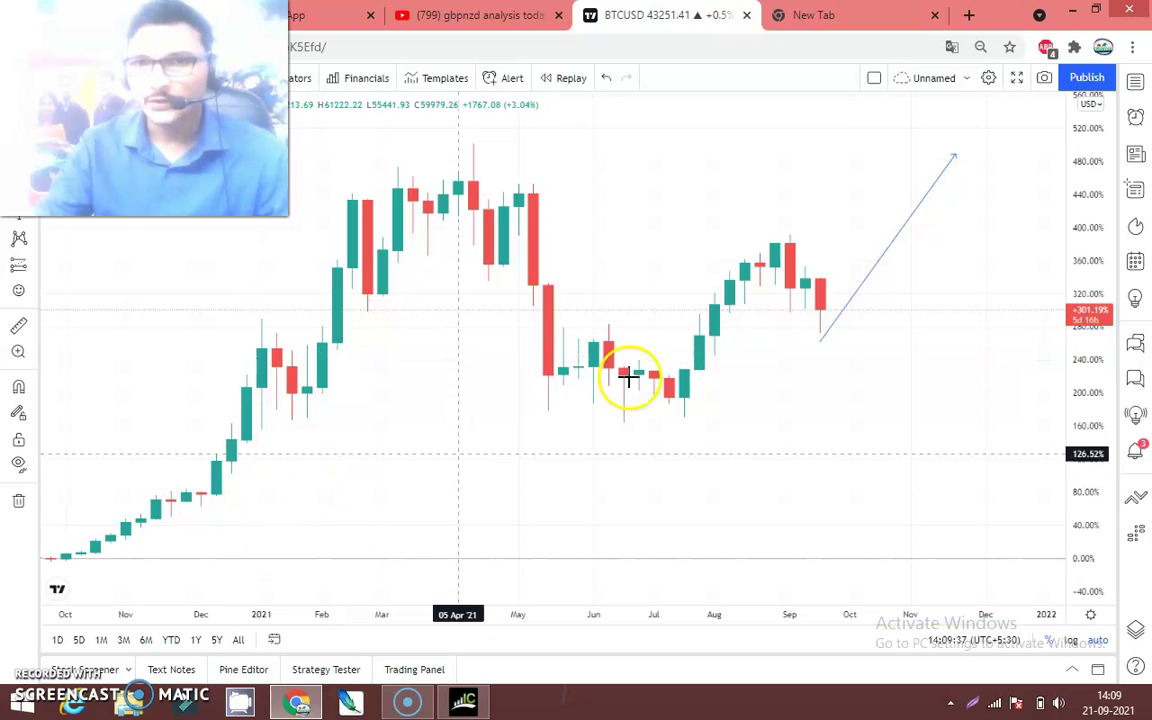
left_click(915, 215)
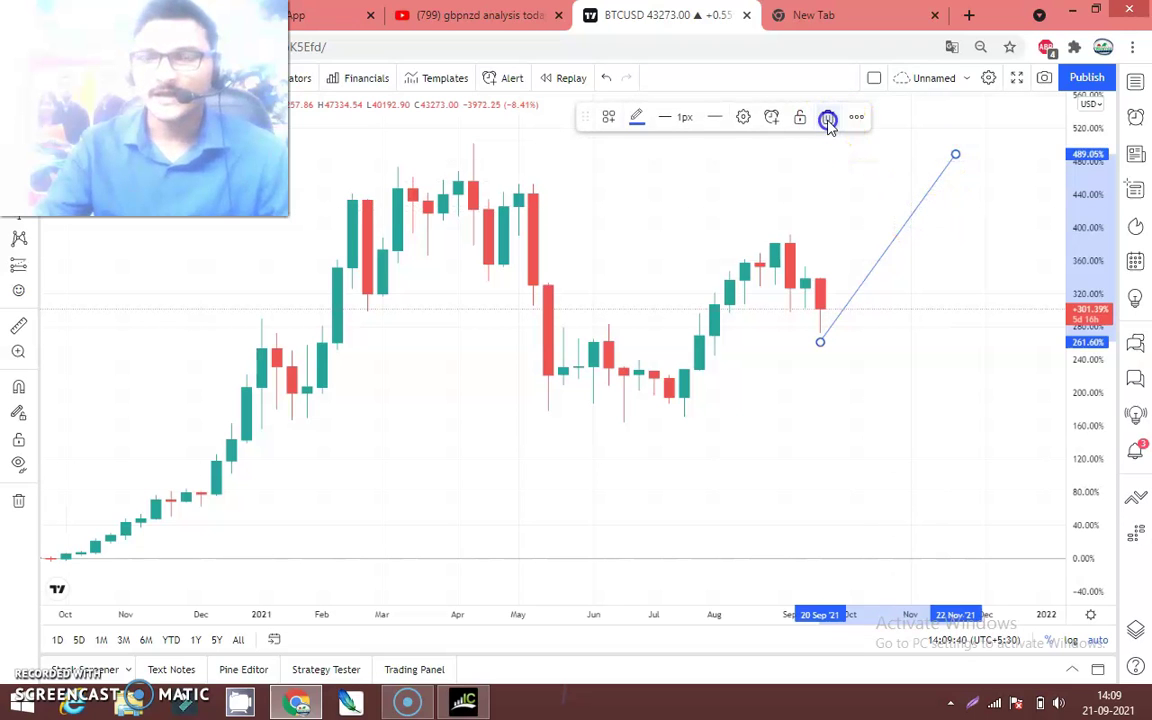
Delete the trend line and anchor a Fib retracement from the March 2021 peak to about 186%
left_click(828, 121)
scroll(610, 380, "up", 3)
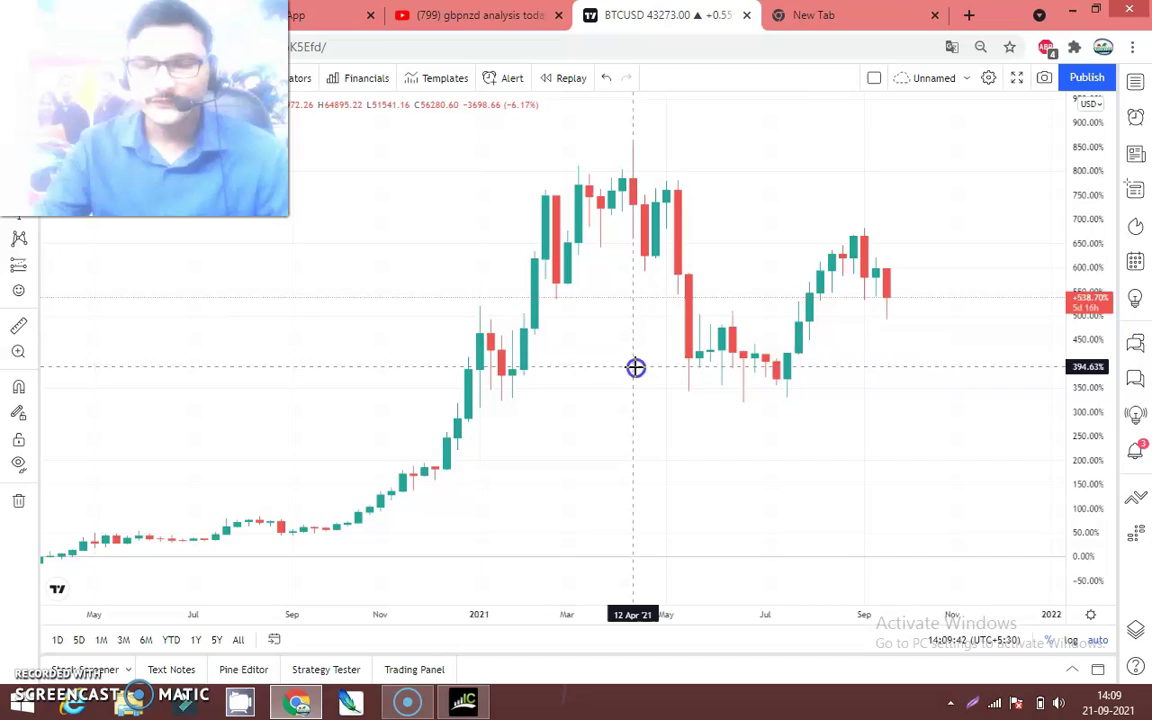
scroll(636, 368, "up", 3)
left_click_drag(680, 400, 556, 329)
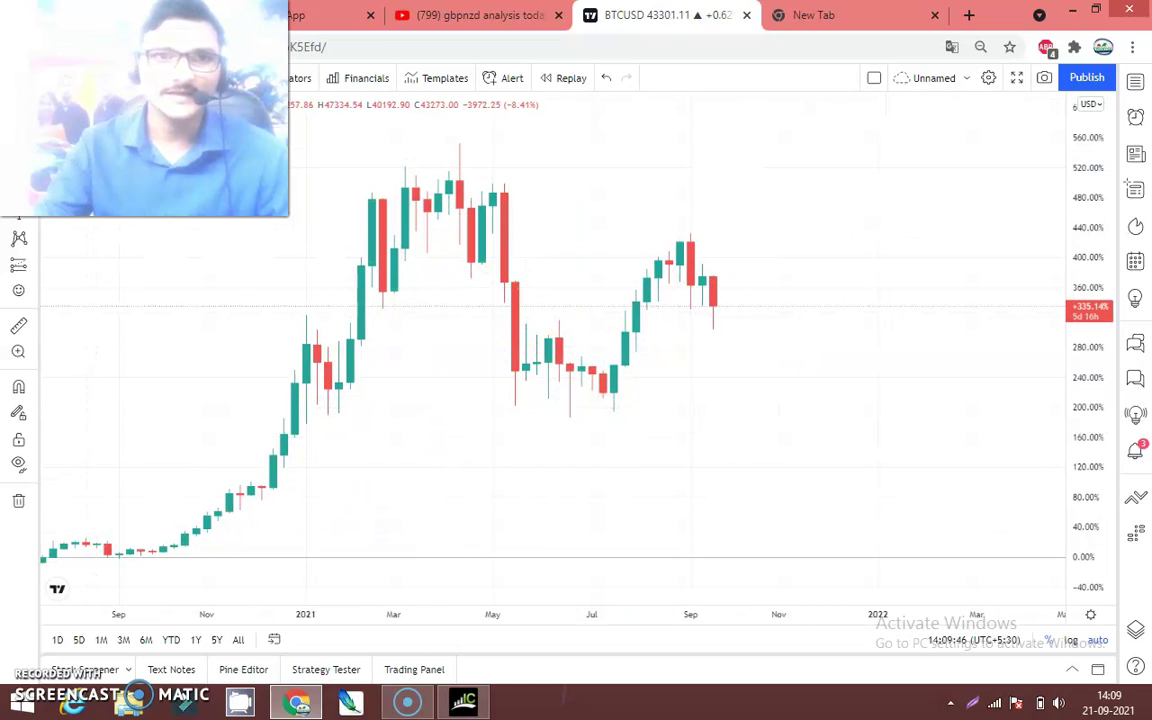
left_click(18, 216)
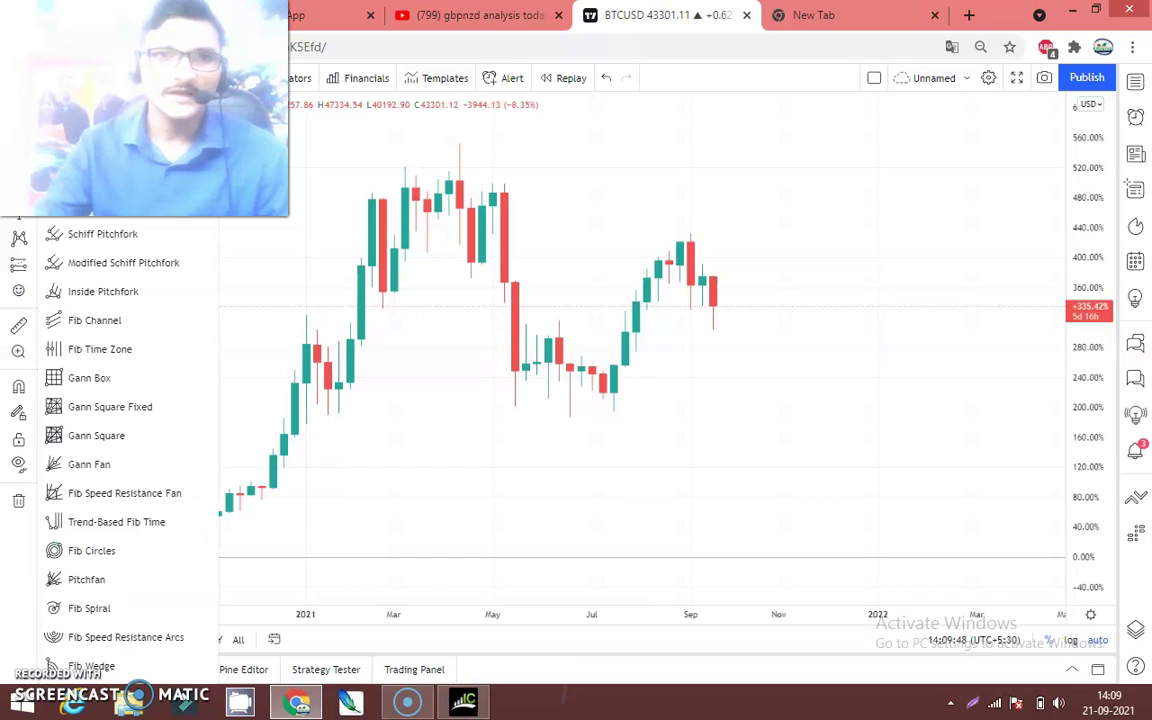
left_click(102, 233)
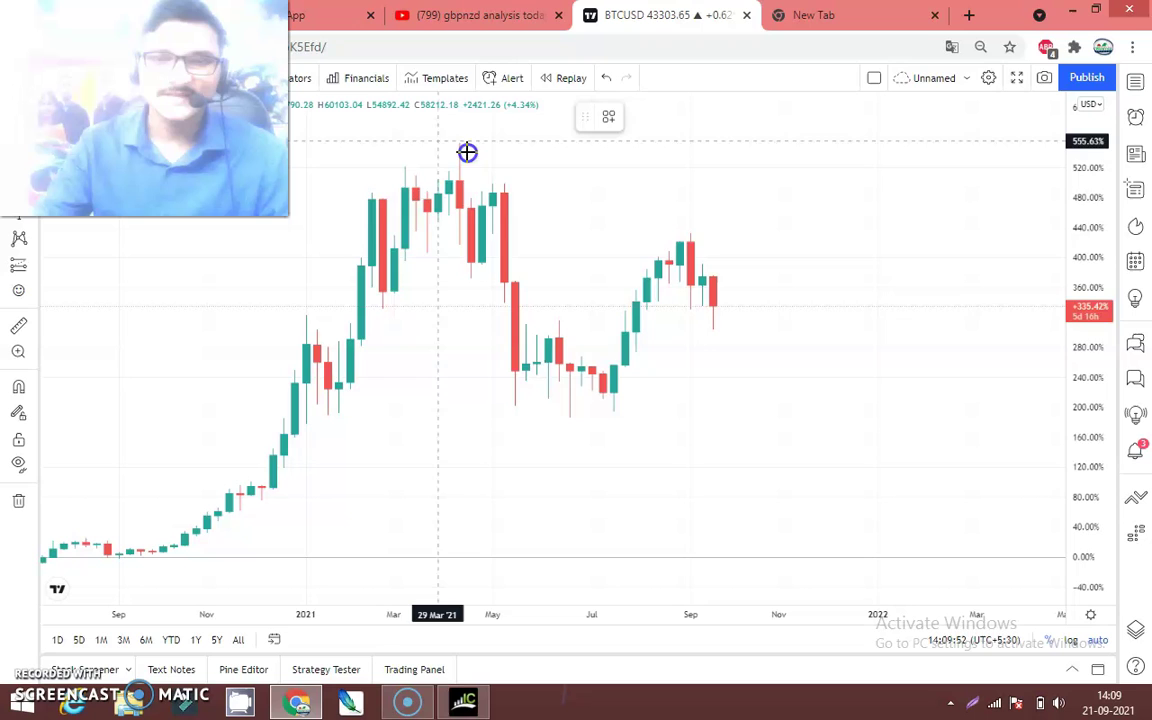
left_click(438, 140)
left_click(690, 245)
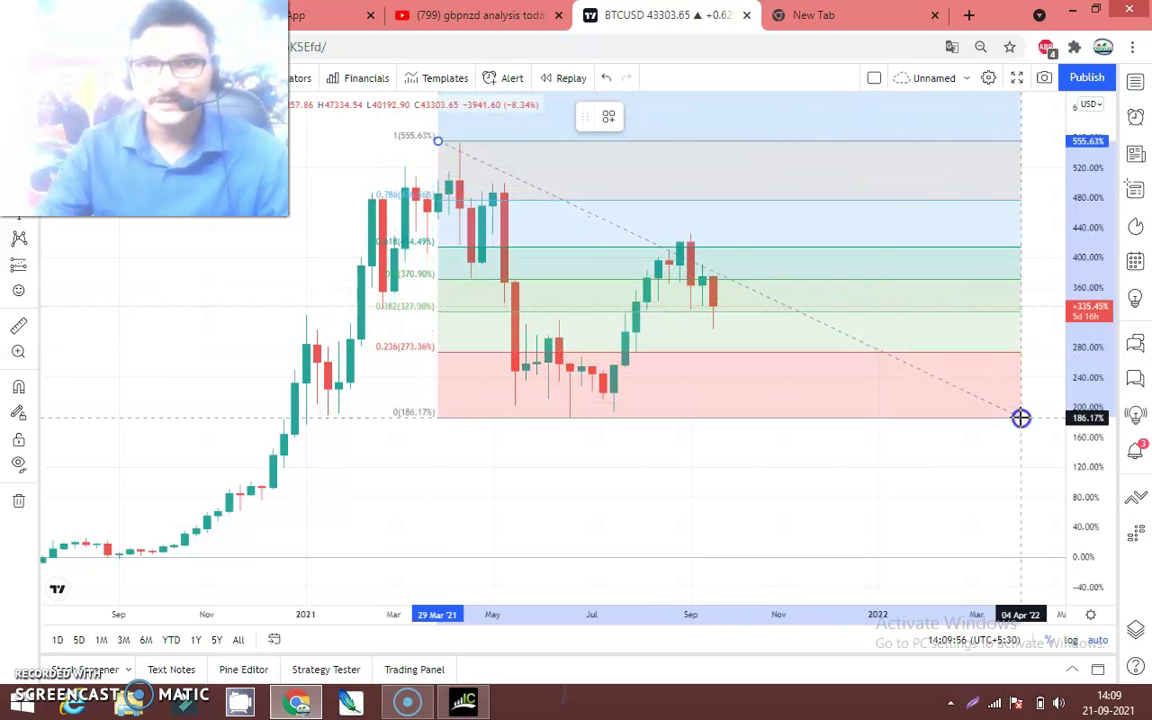
left_click(1020, 417)
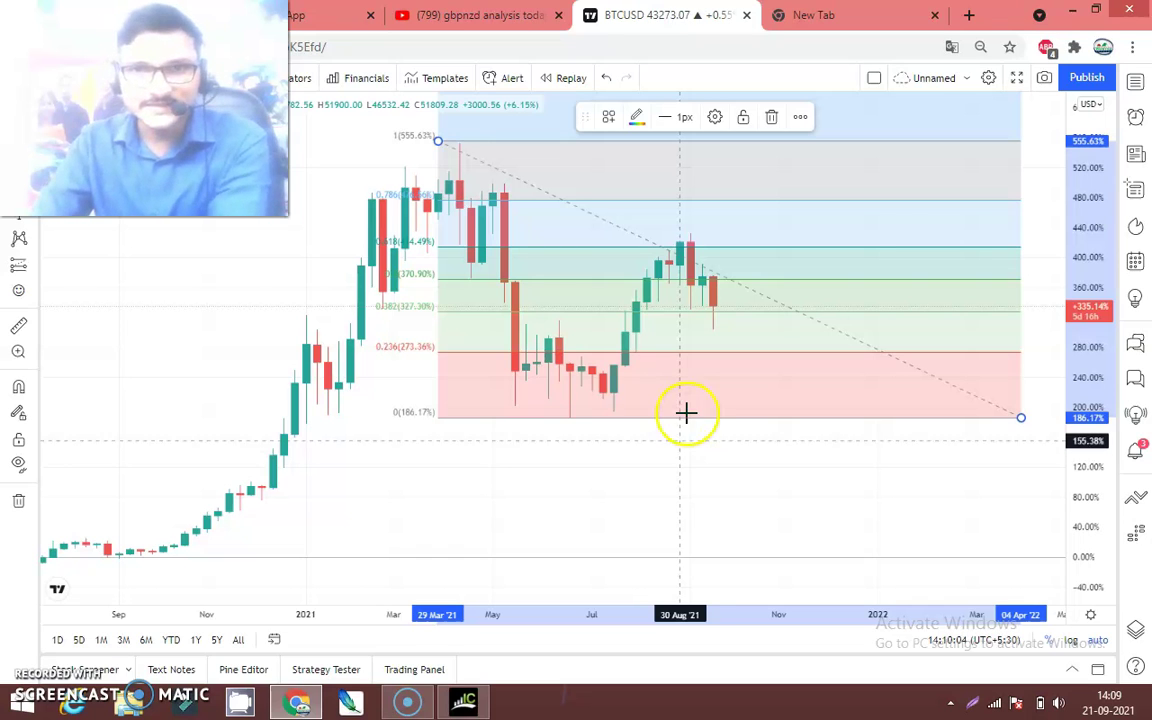
left_click(972, 704)
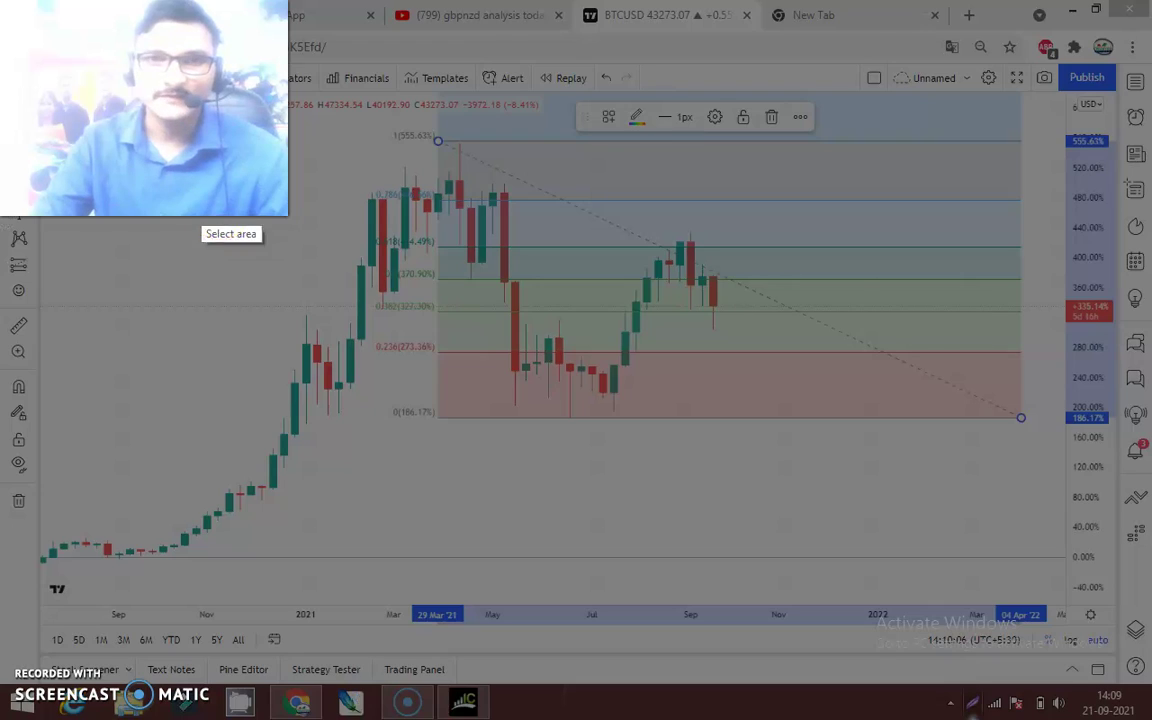
Capture the whole chart area and draw red arrows along the late-2020 rally to the top peak
left_click_drag(100, 55, 1090, 650)
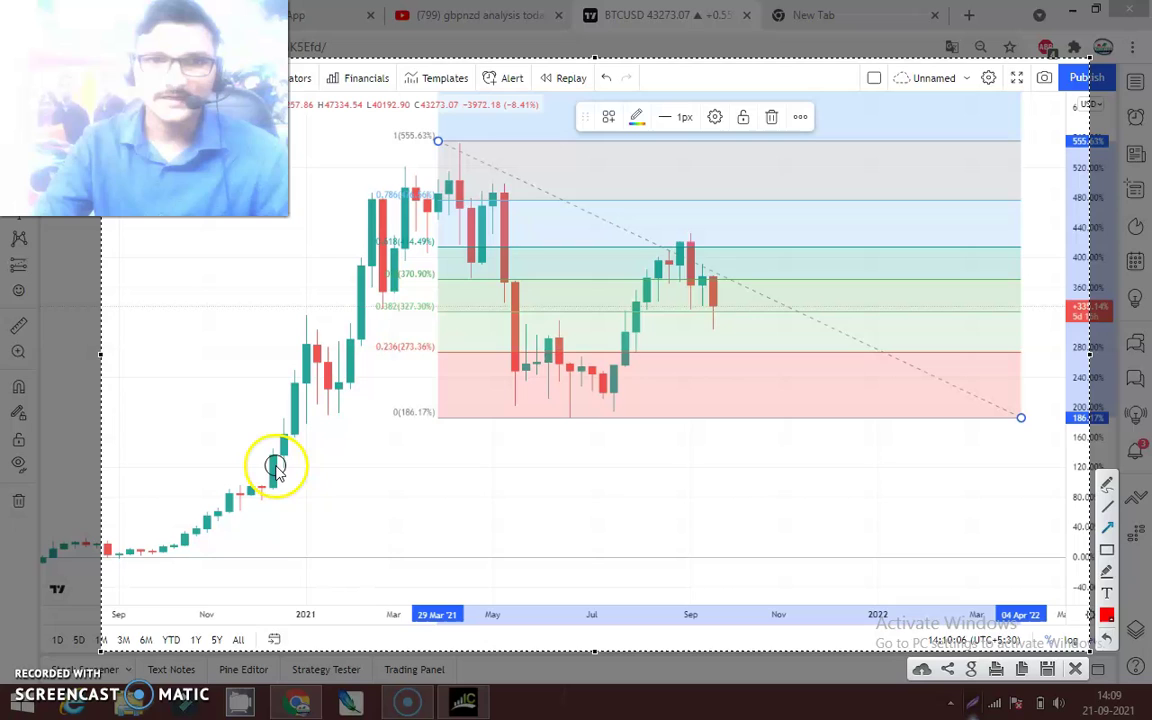
mouse_move(253, 492)
left_mouse_down()
mouse_move(302, 362)
mouse_move(320, 353)
mouse_move(338, 390)
left_mouse_up()
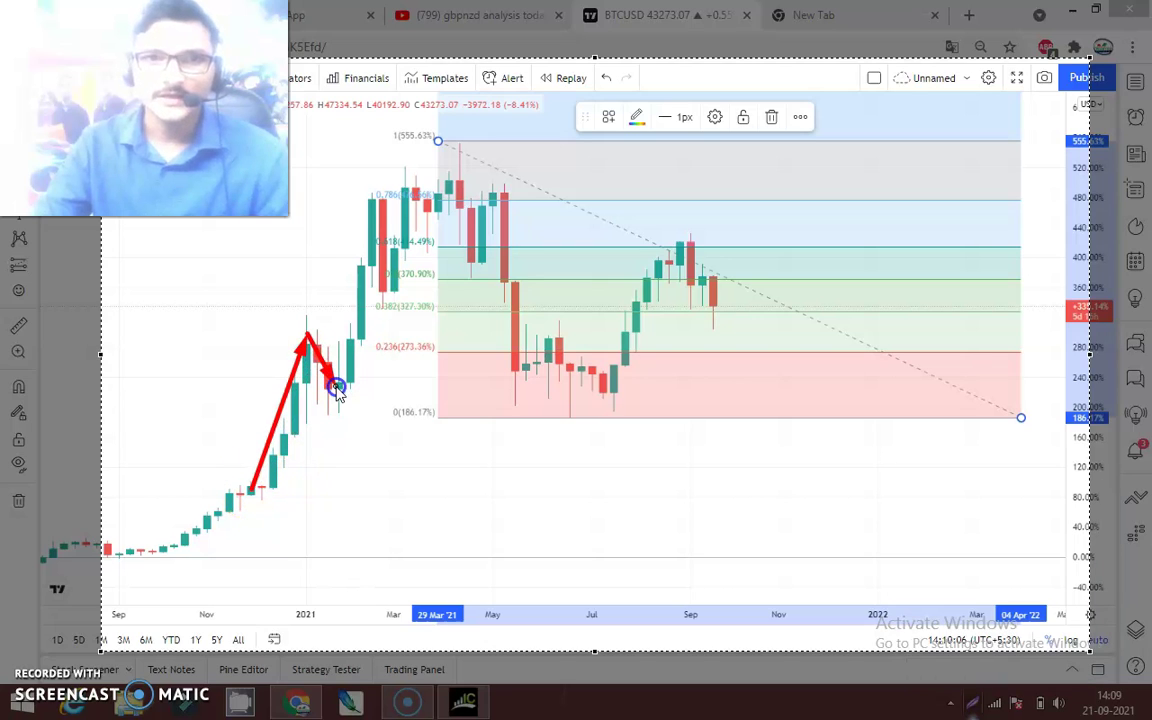
left_click_drag(395, 235, 372, 195)
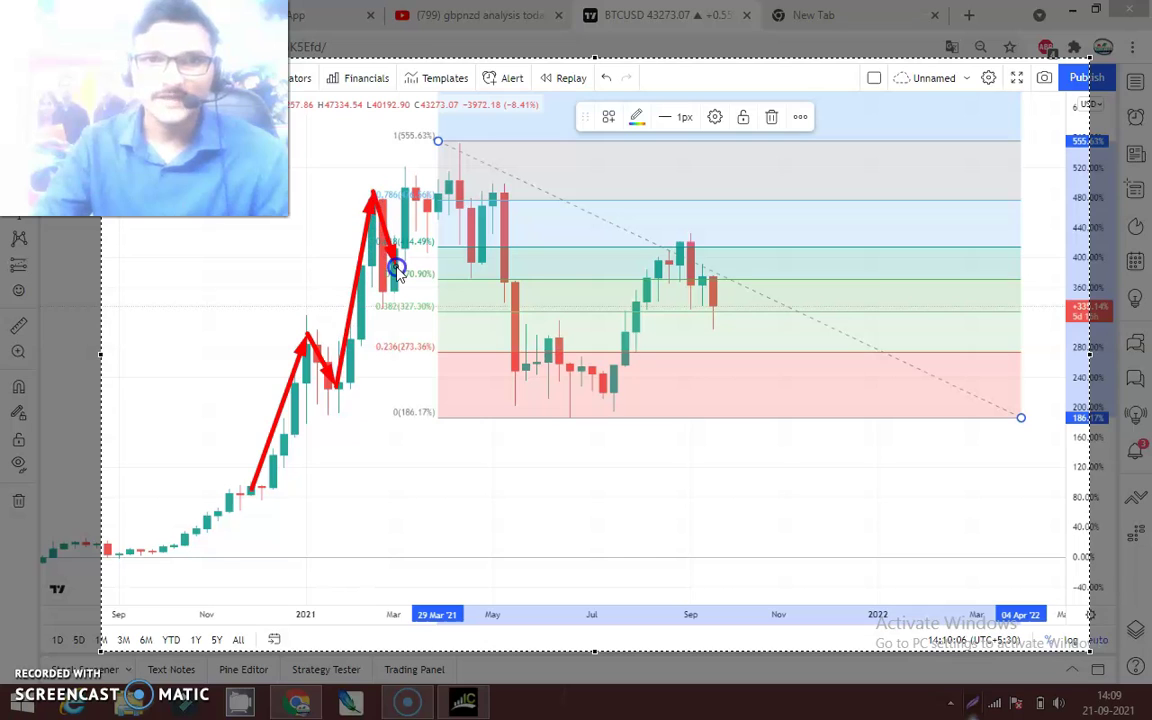
mouse_move(398, 270)
left_mouse_down()
mouse_move(440, 140)
mouse_move(476, 233)
mouse_move(580, 420)
left_mouse_up()
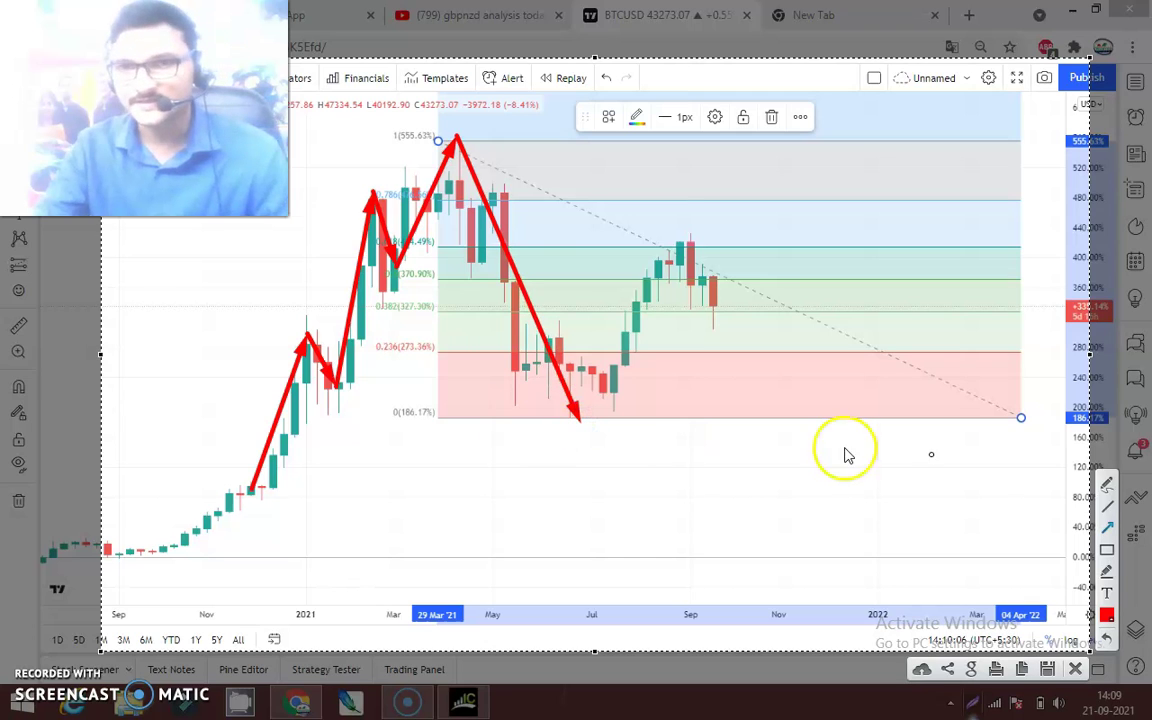
Freehand red arrows: decline bottom, rise from the low, horizontal 0.618 arrows, and the projected drop
left_click(1107, 485)
left_click_drag(610, 408, 629, 449)
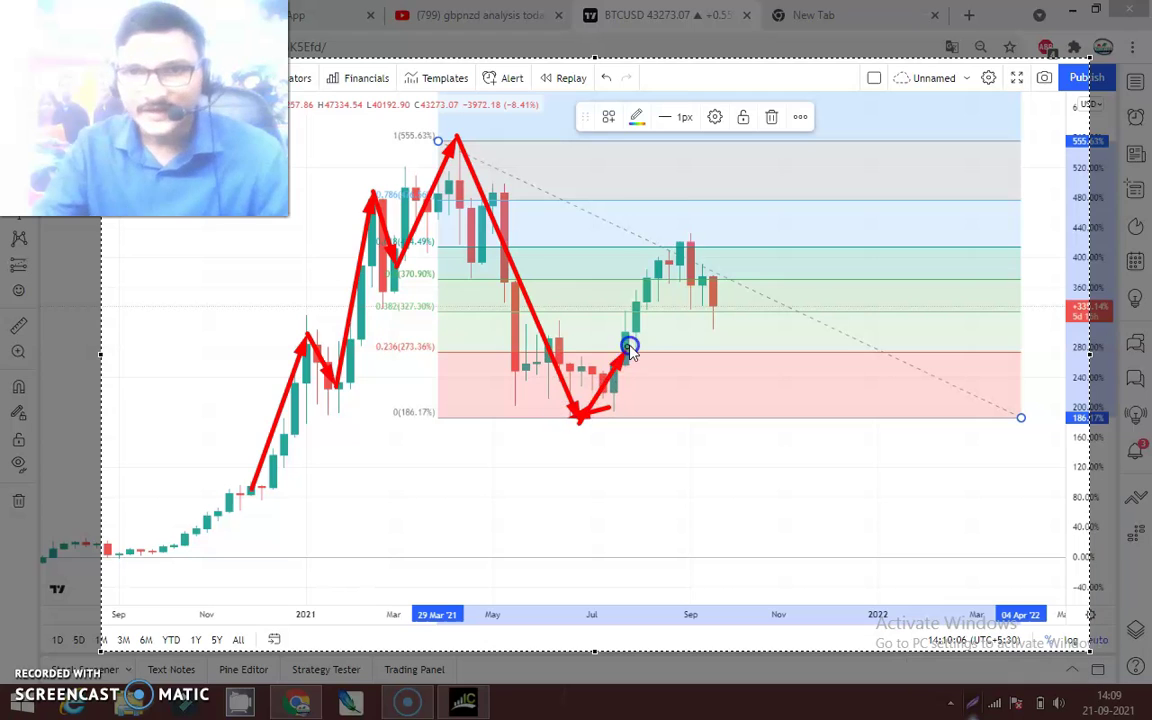
left_click_drag(629, 347, 657, 296)
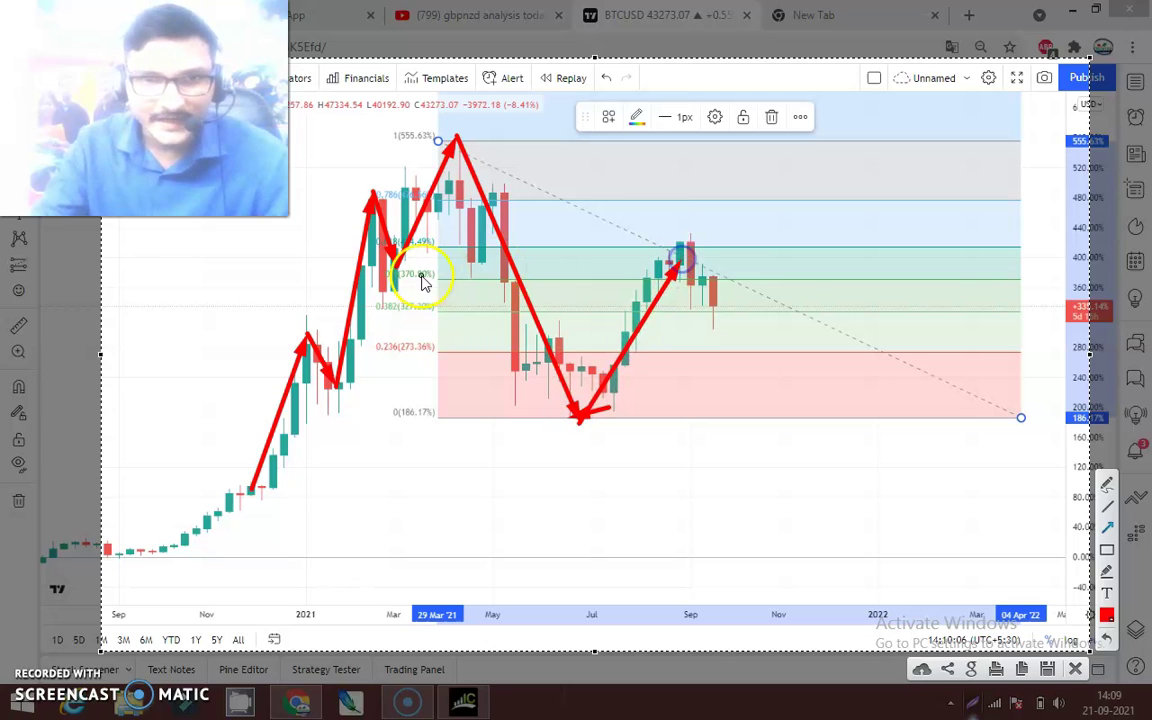
left_click_drag(367, 252, 388, 250)
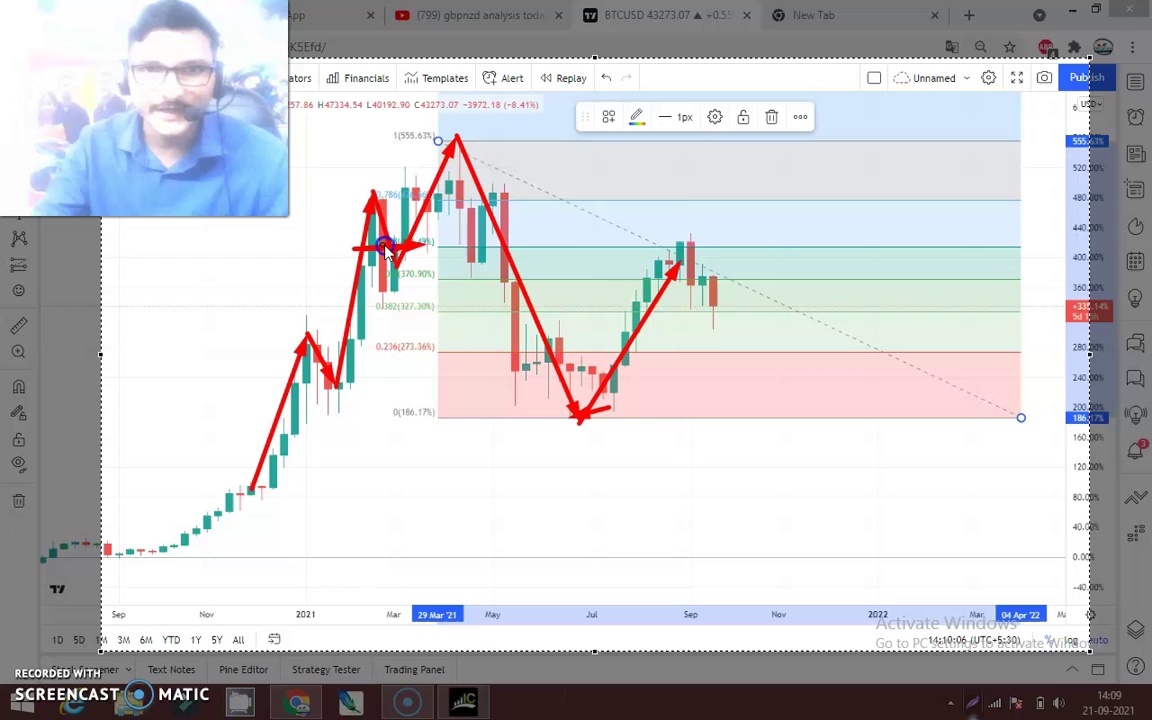
left_click_drag(465, 248, 478, 248)
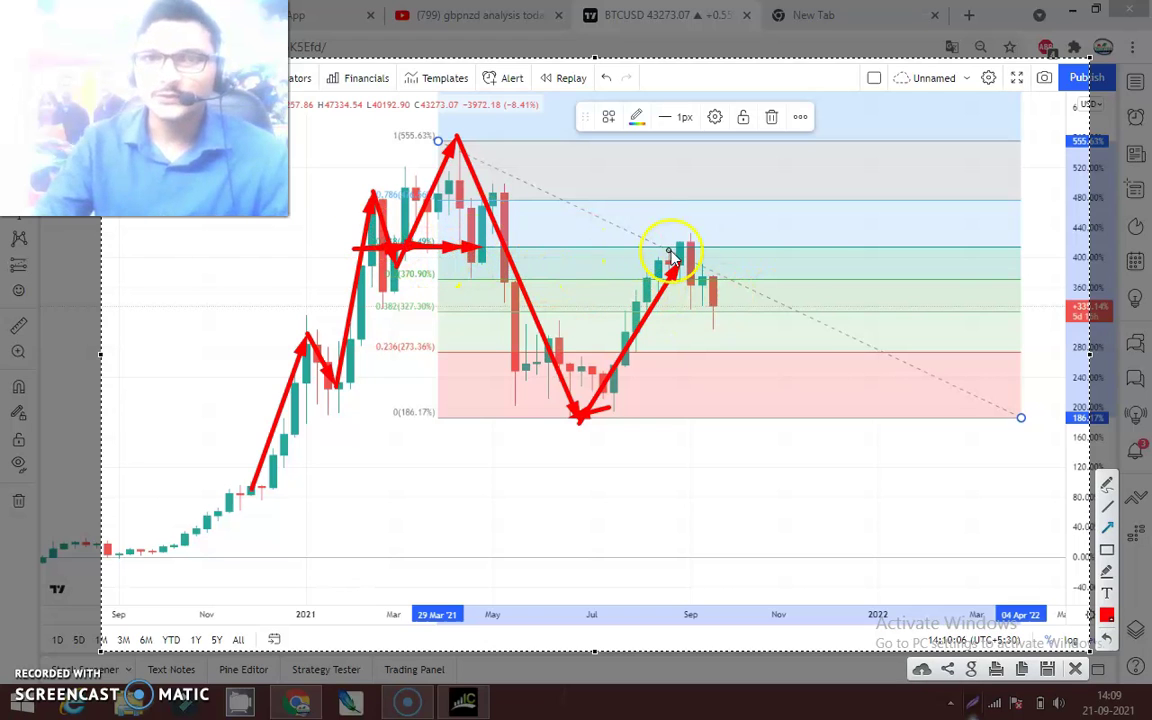
left_click_drag(665, 250, 755, 250)
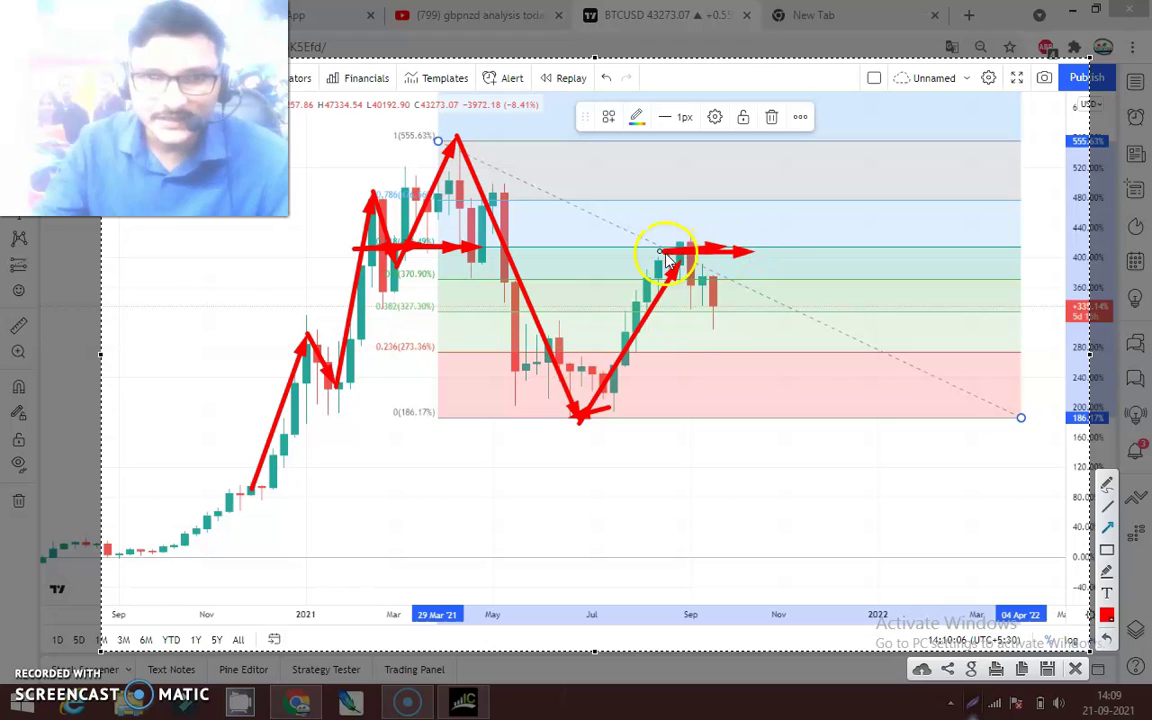
mouse_move(692, 245)
left_mouse_down()
mouse_move(708, 295)
mouse_move(745, 316)
left_mouse_up()
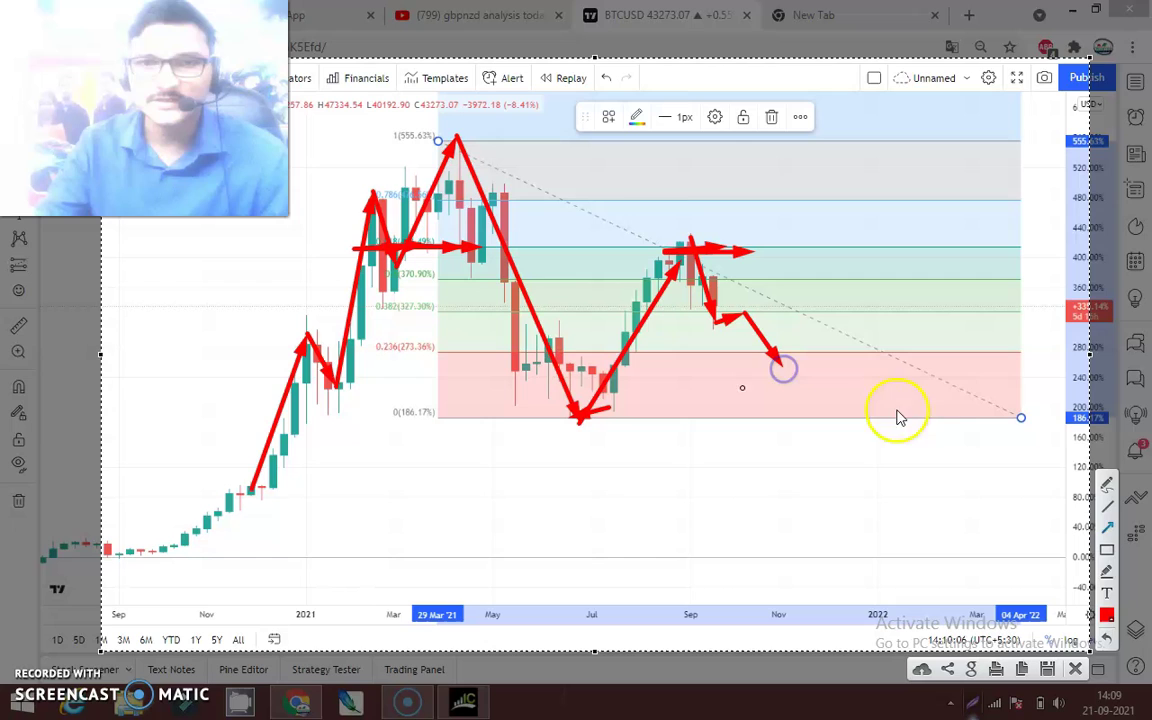
left_click_drag(615, 343, 668, 343)
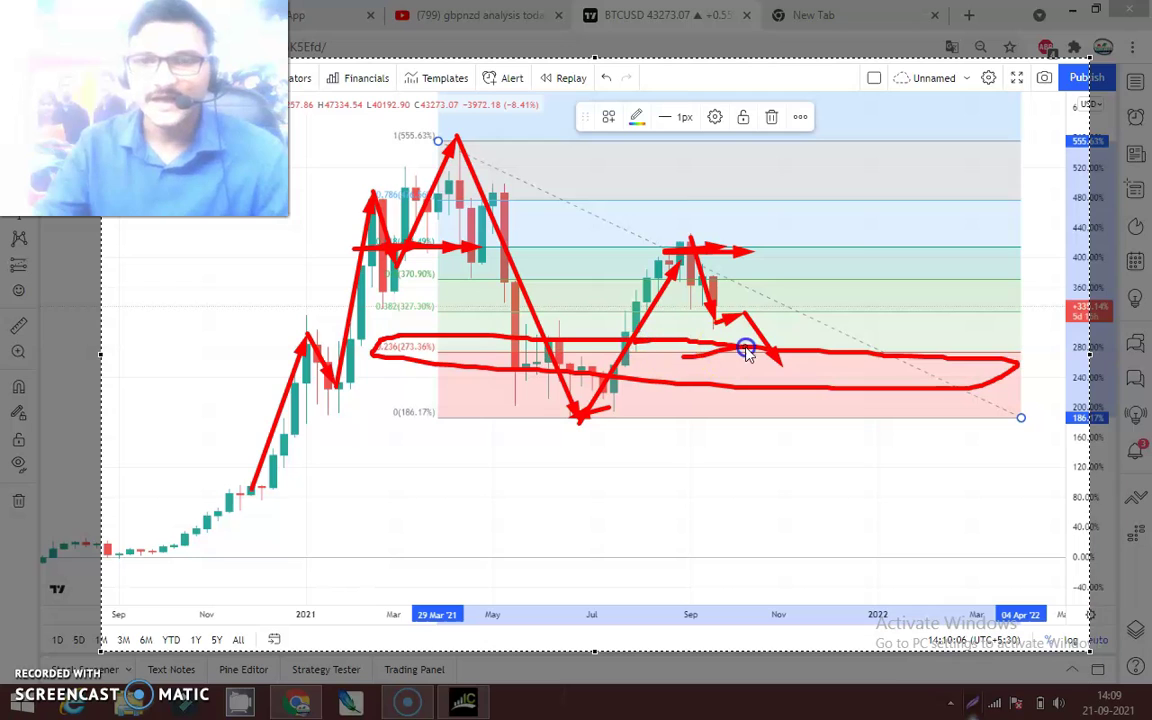
Stroke the red support band, a rising zigzag, and a resistance band near 555%
left_click_drag(685, 358, 1105, 375)
mouse_move(622, 360)
left_mouse_down()
mouse_move(760, 345)
mouse_move(1015, 355)
left_mouse_up()
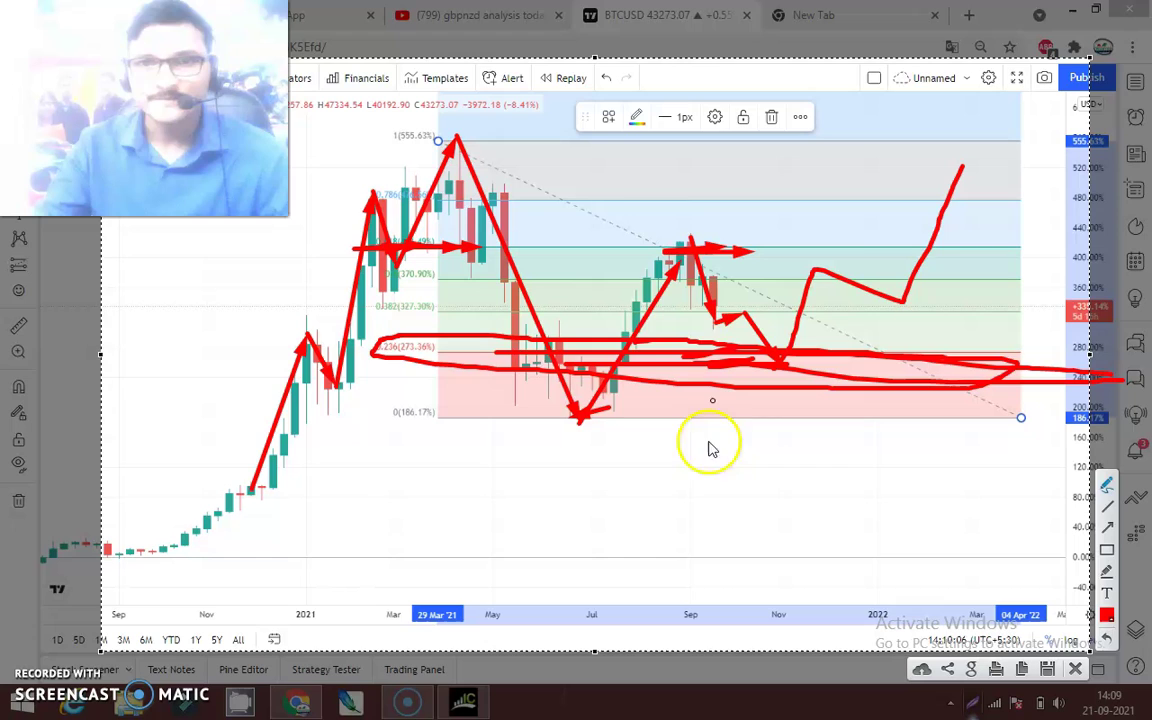
left_click_drag(708, 288, 830, 255)
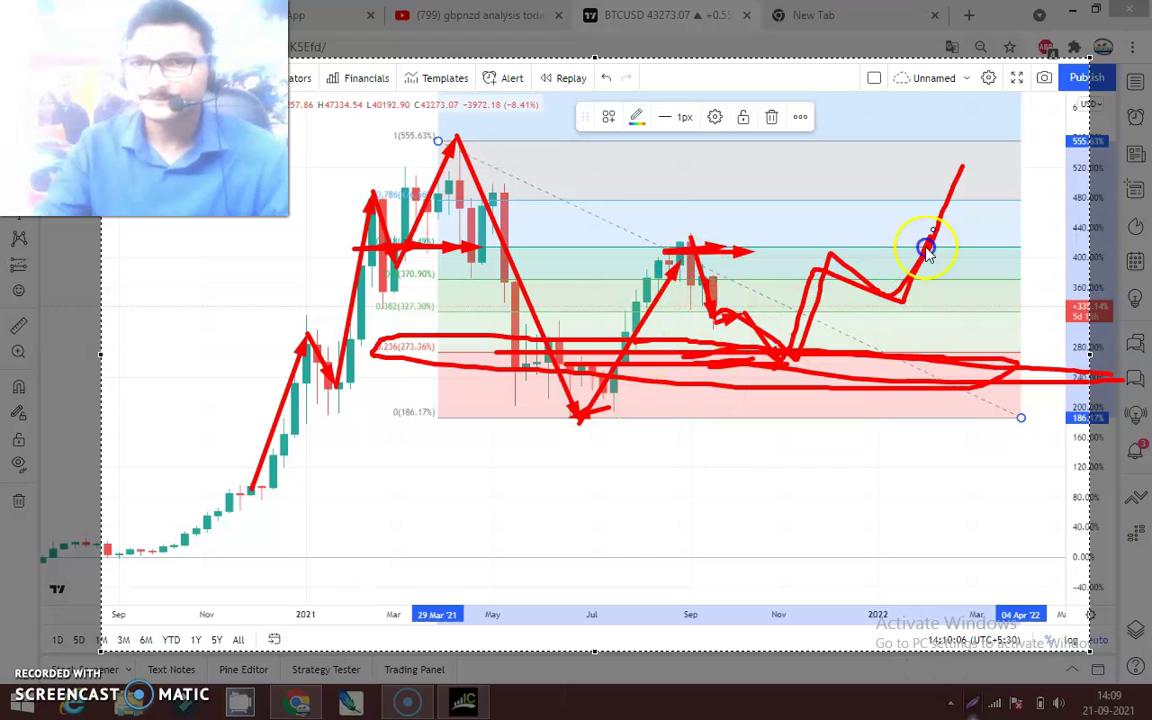
left_click_drag(690, 158, 752, 168)
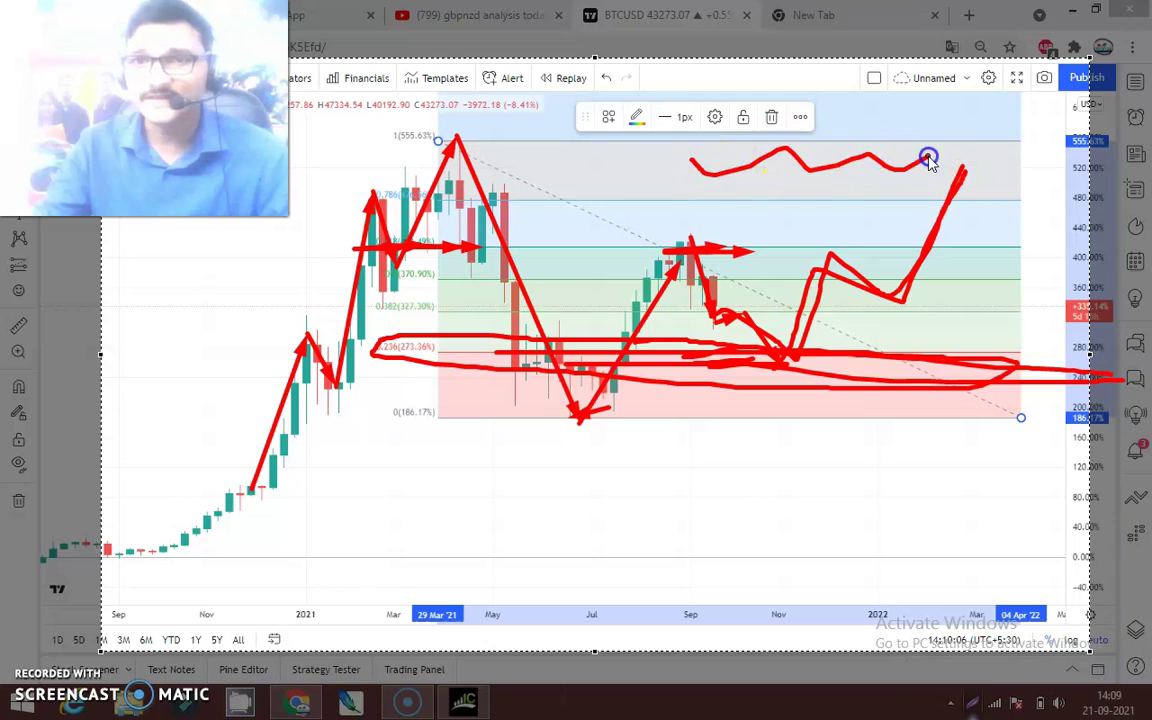
left_click_drag(980, 148, 510, 156)
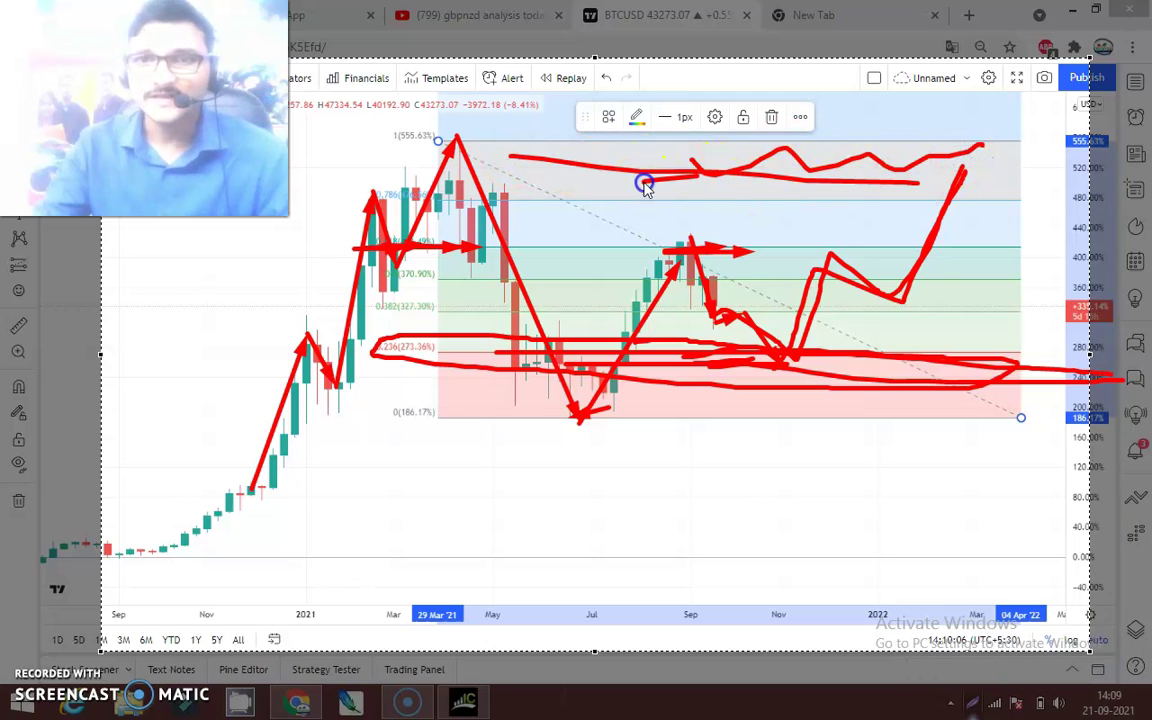
left_click_drag(643, 183, 985, 178)
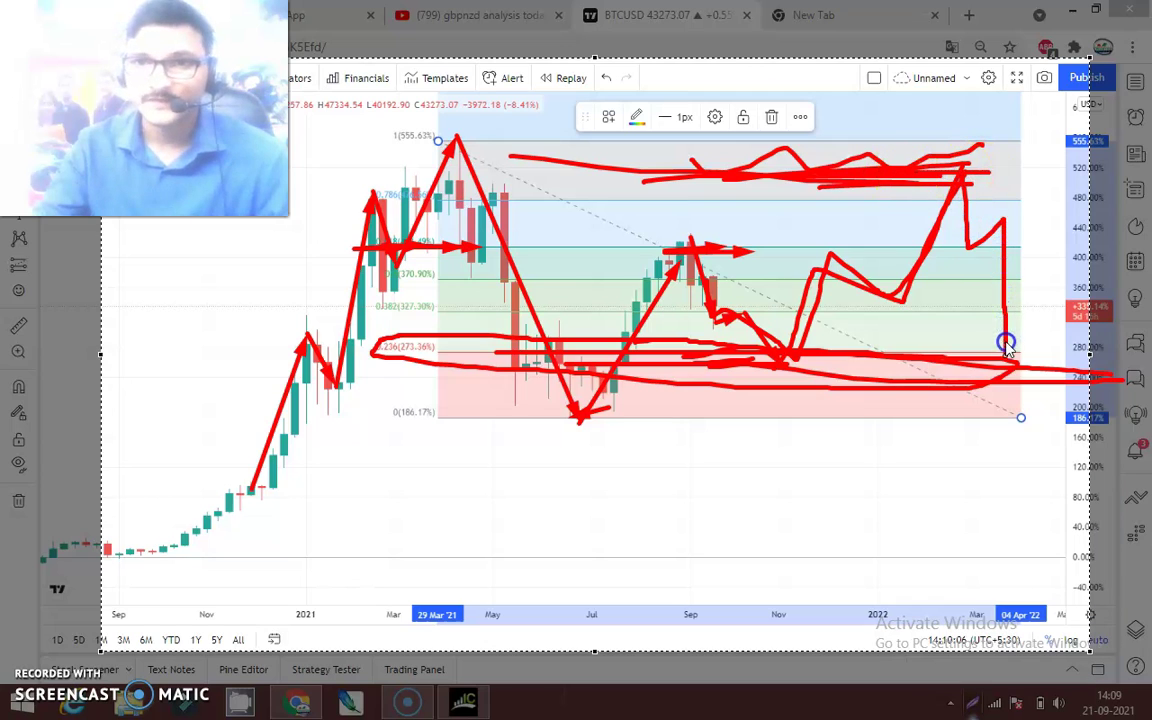
Sketch the fall to support, a lower support line, a box along 186%, and a final rise
left_click_drag(1008, 392, 1015, 375)
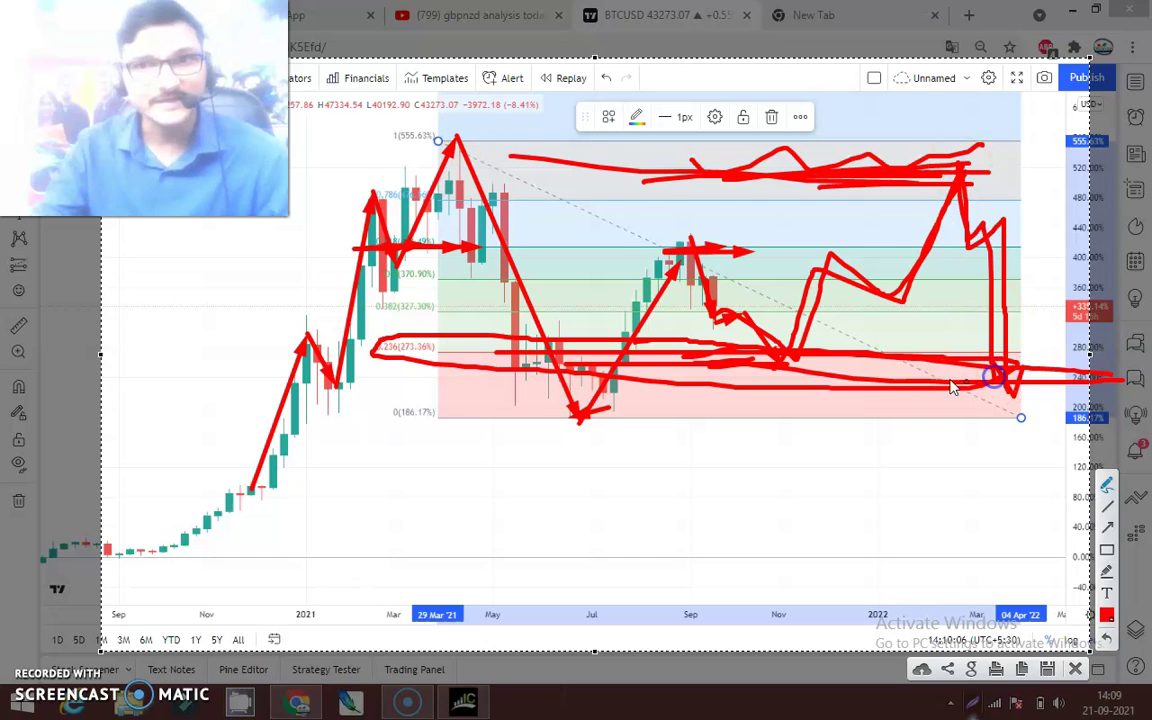
left_click_drag(1030, 385, 900, 372)
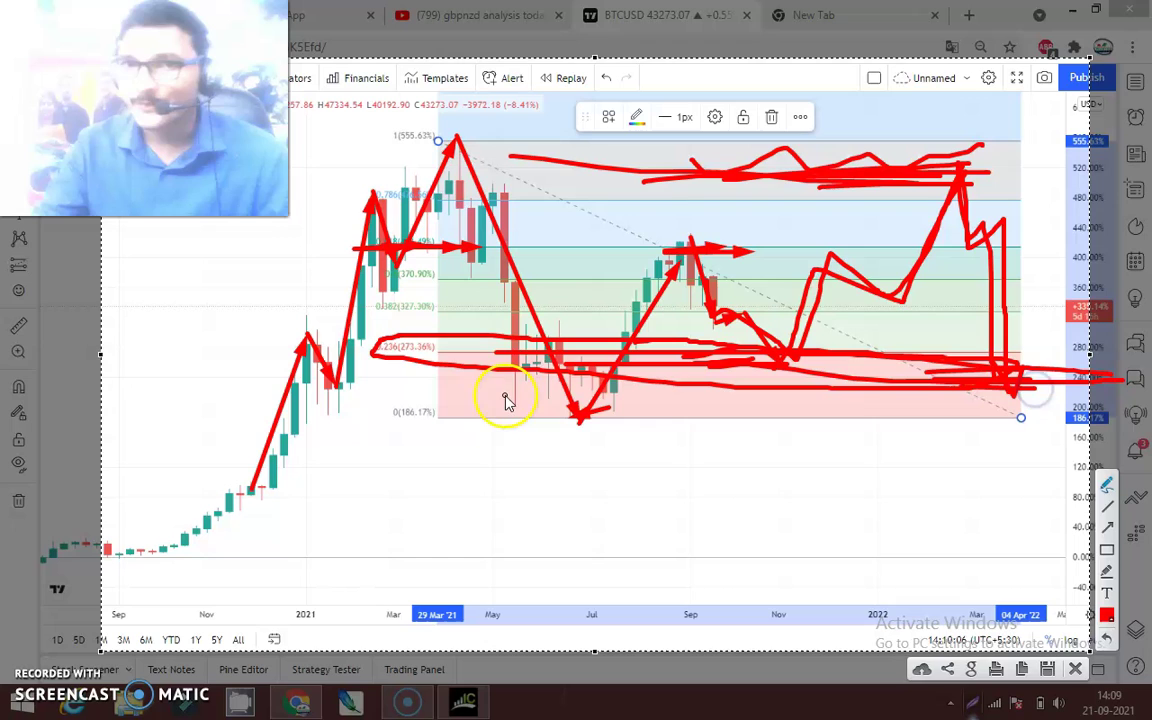
left_click_drag(505, 400, 588, 395)
left_click_drag(1043, 403, 1048, 403)
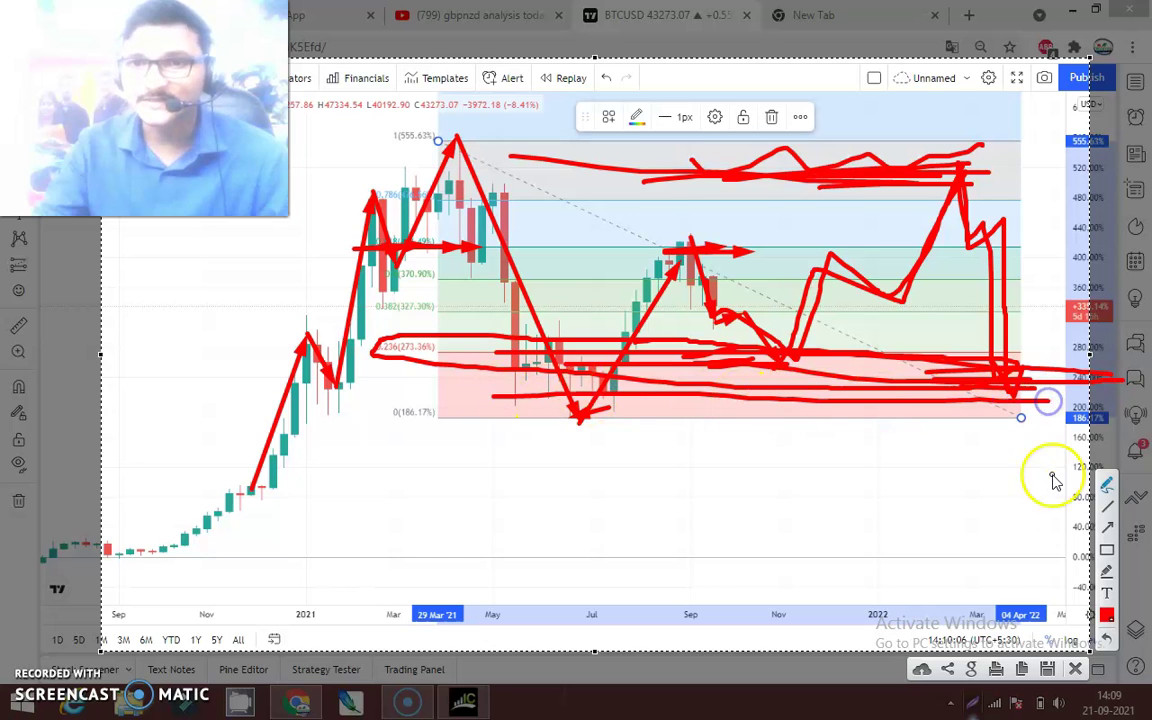
mouse_move(415, 398)
left_mouse_down()
mouse_move(1042, 415)
mouse_move(1026, 266)
mouse_move(1057, 256)
left_mouse_up()
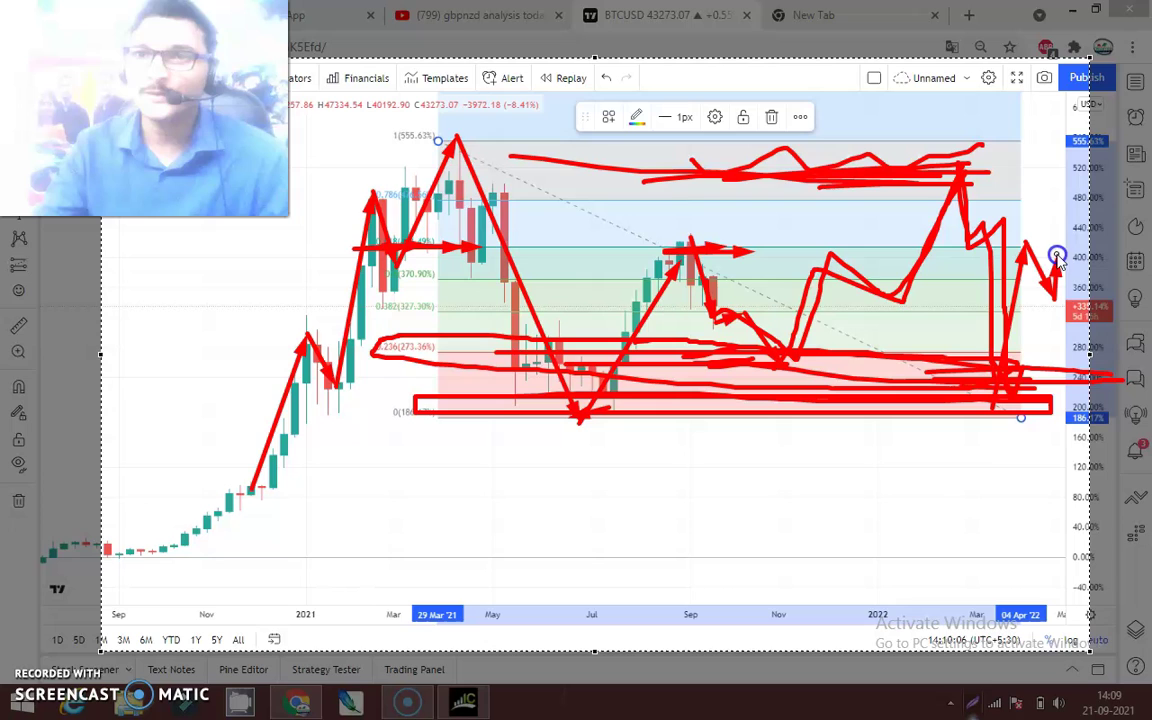
left_click_drag(1082, 118, 1095, 12)
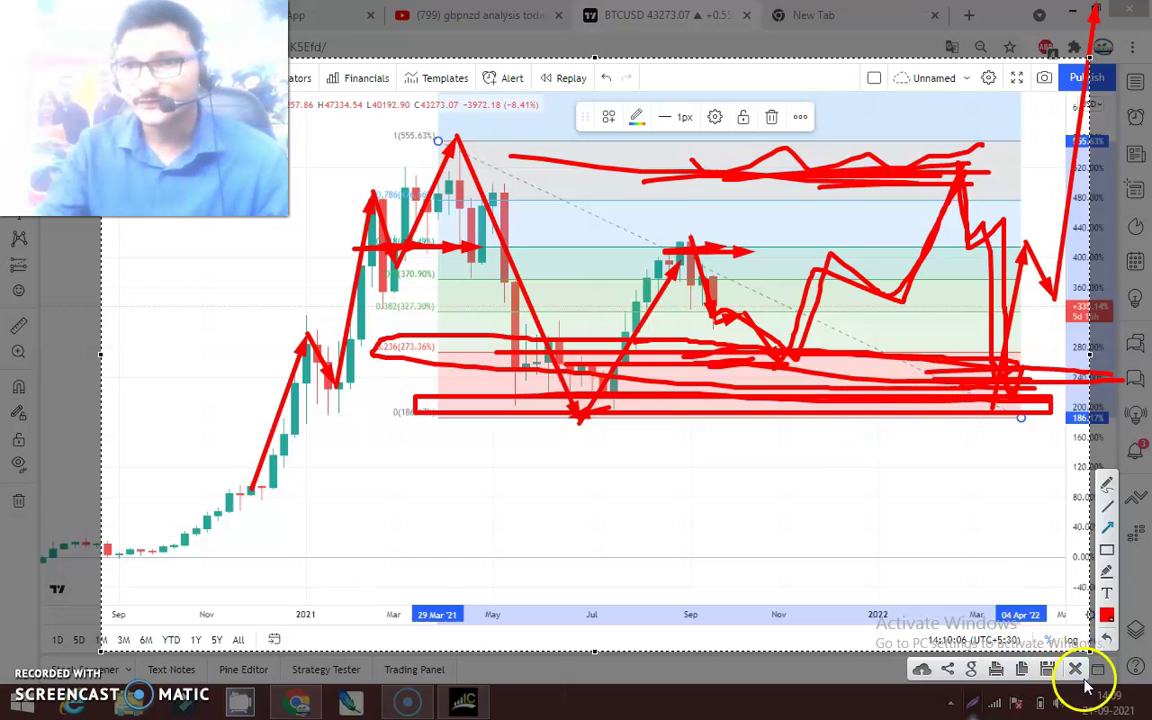
Undo the latest forecast strokes, including the arrow from the low and the top-peak down arrow
left_click(1108, 638)
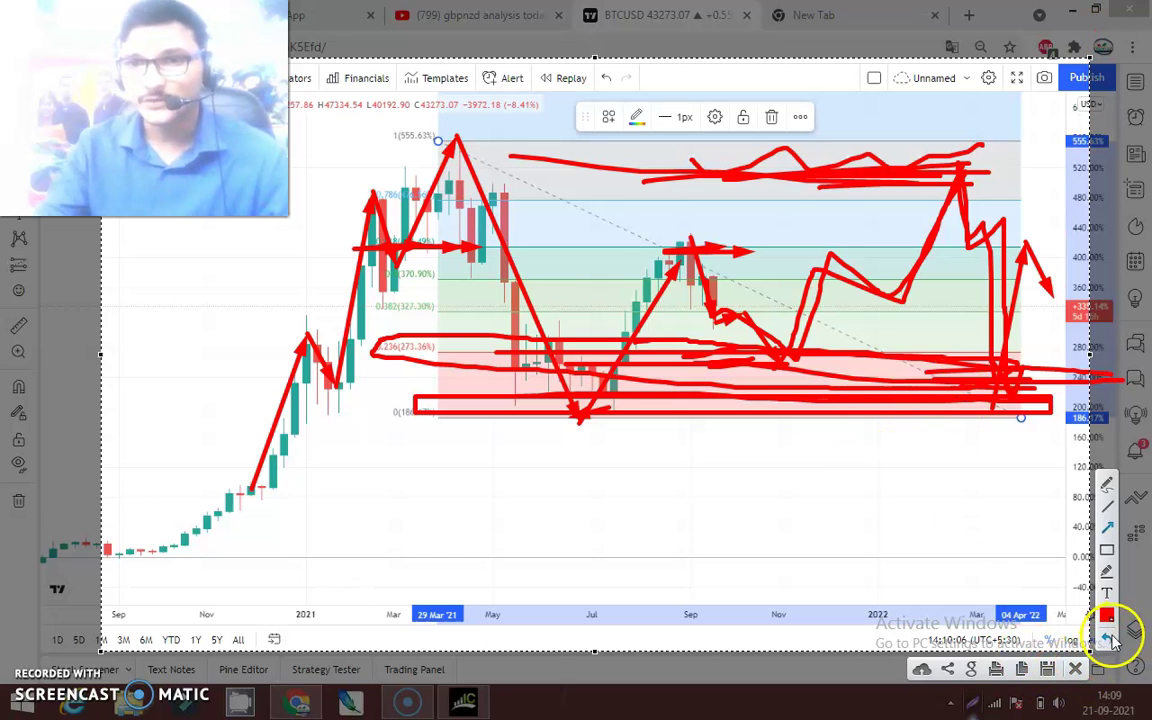
left_click(1108, 638)
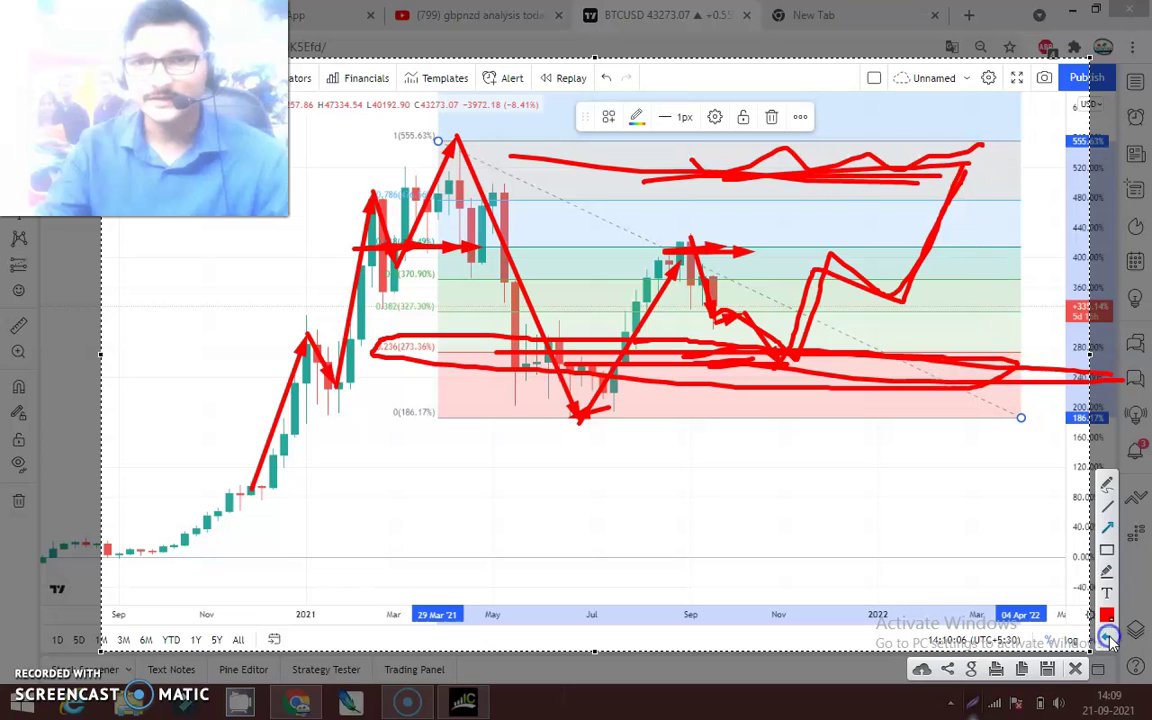
left_click(1108, 638)
left_click(1108, 638)
left_click(1108, 638)
left_click(1108, 638)
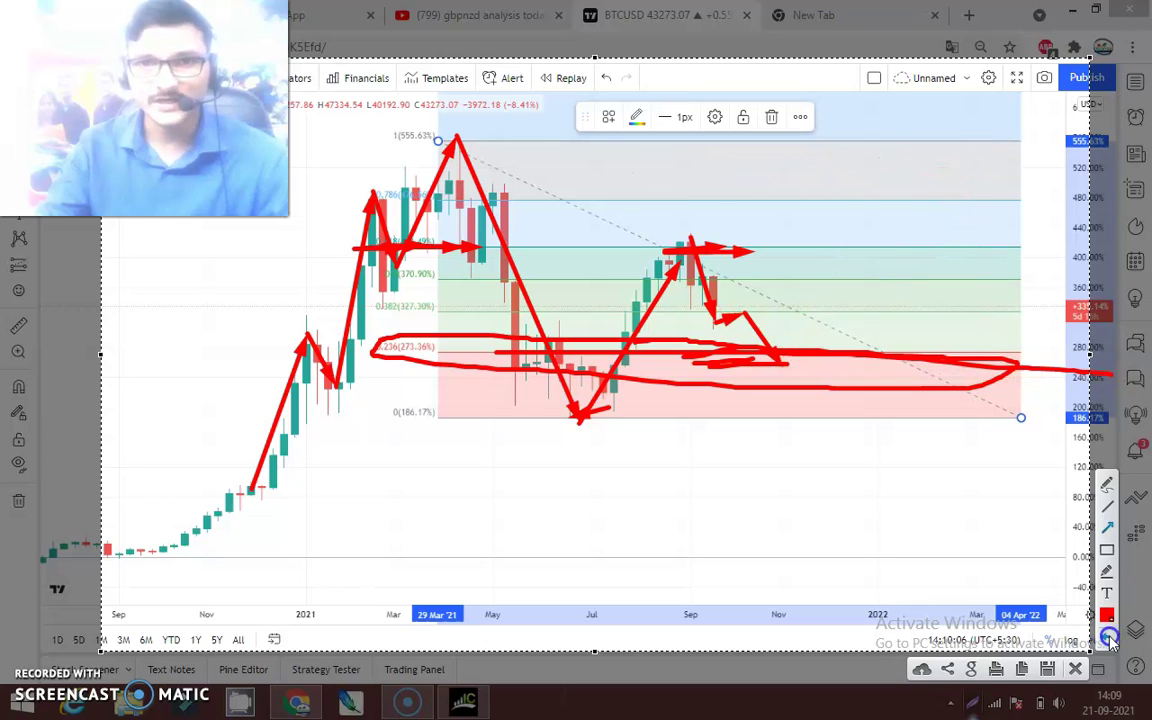
left_click(1108, 638)
left_click(1108, 638)
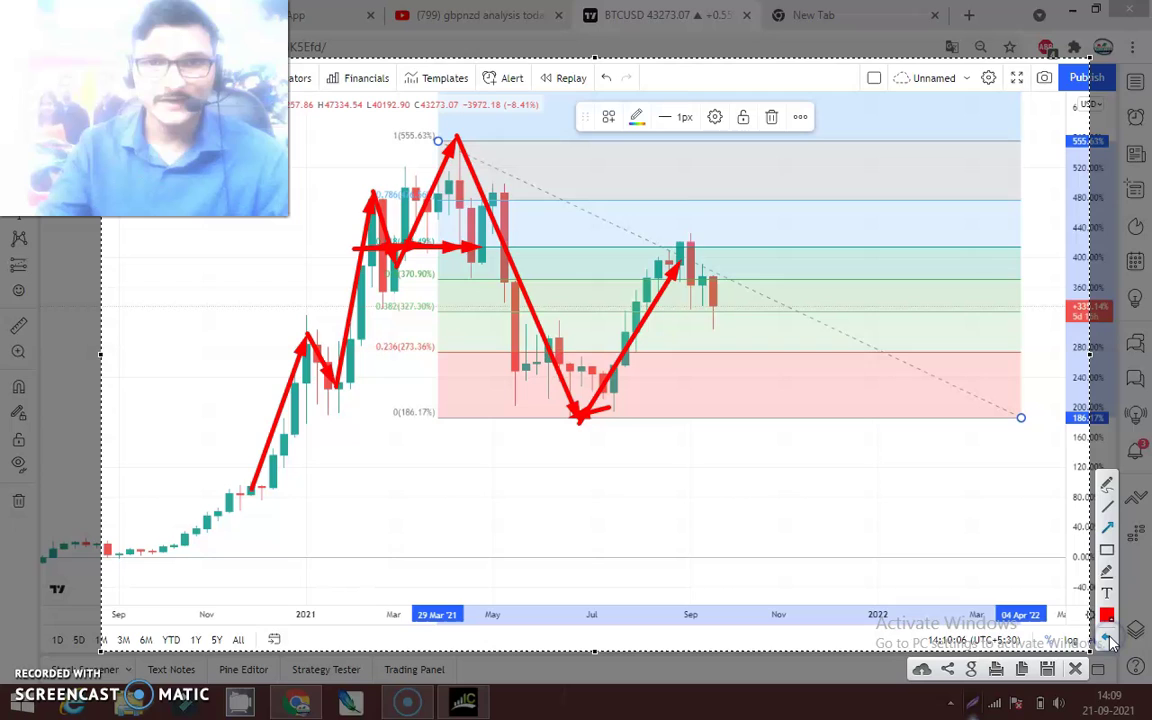
left_click(1108, 640)
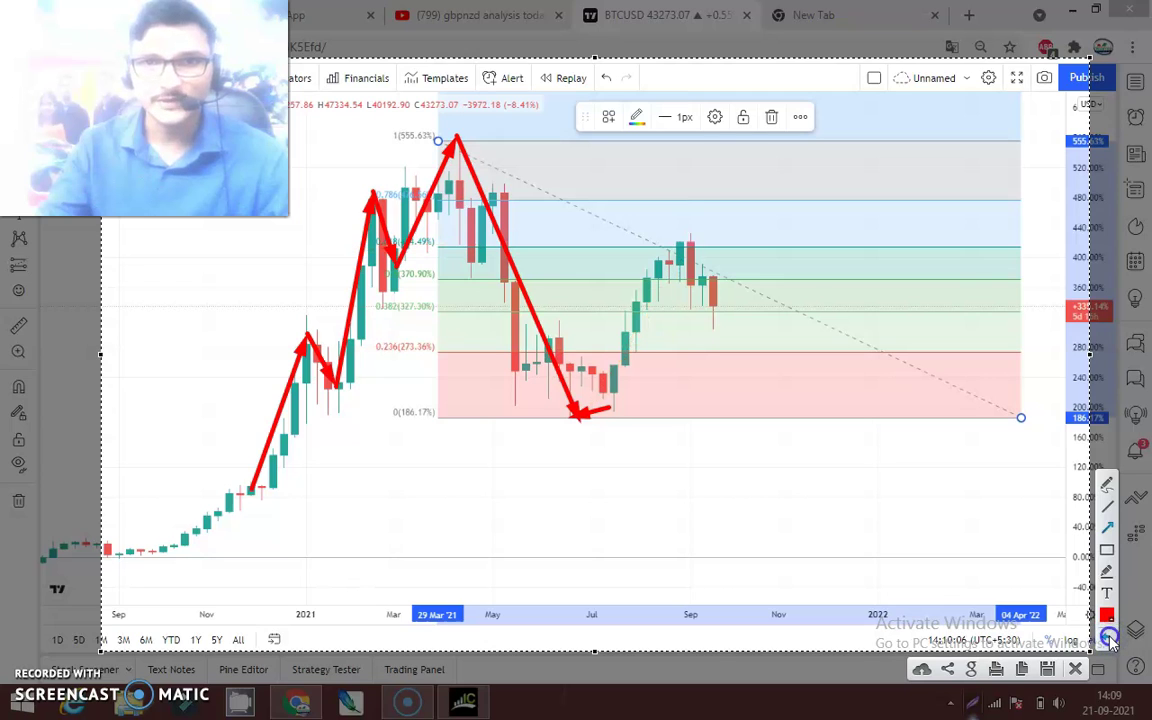
left_click(1108, 640)
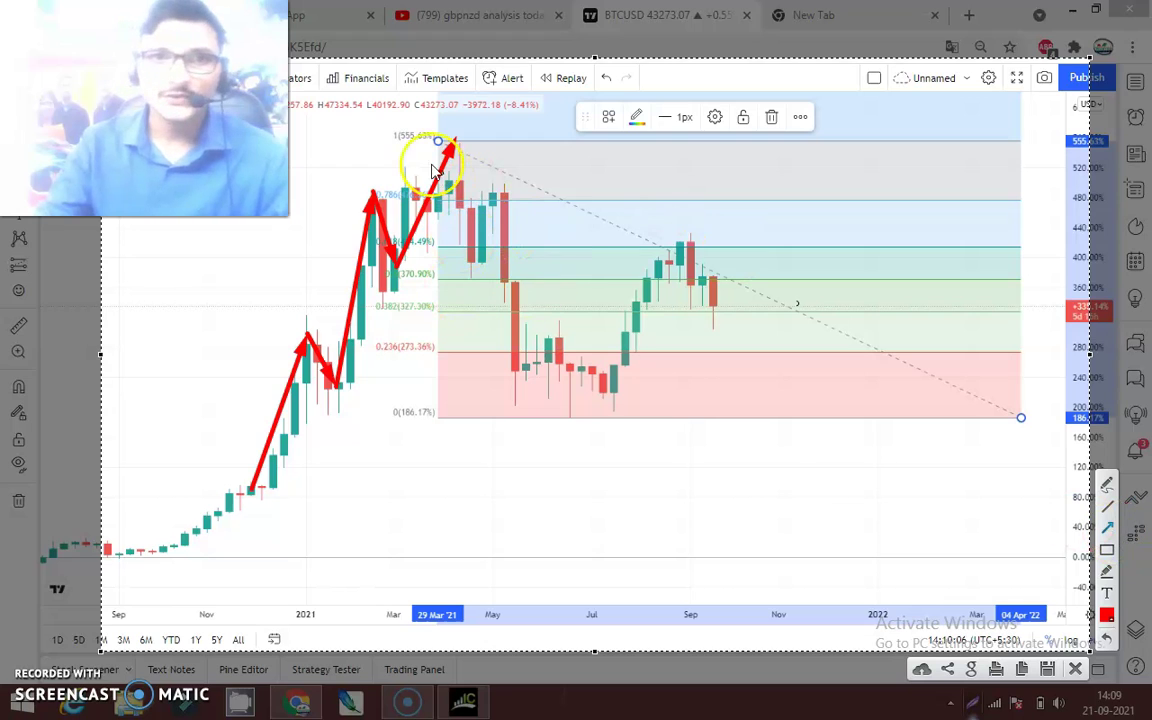
Redraw the top arrow tip, the first leg down, and red arrows along the 186% base
left_click_drag(440, 150, 468, 143)
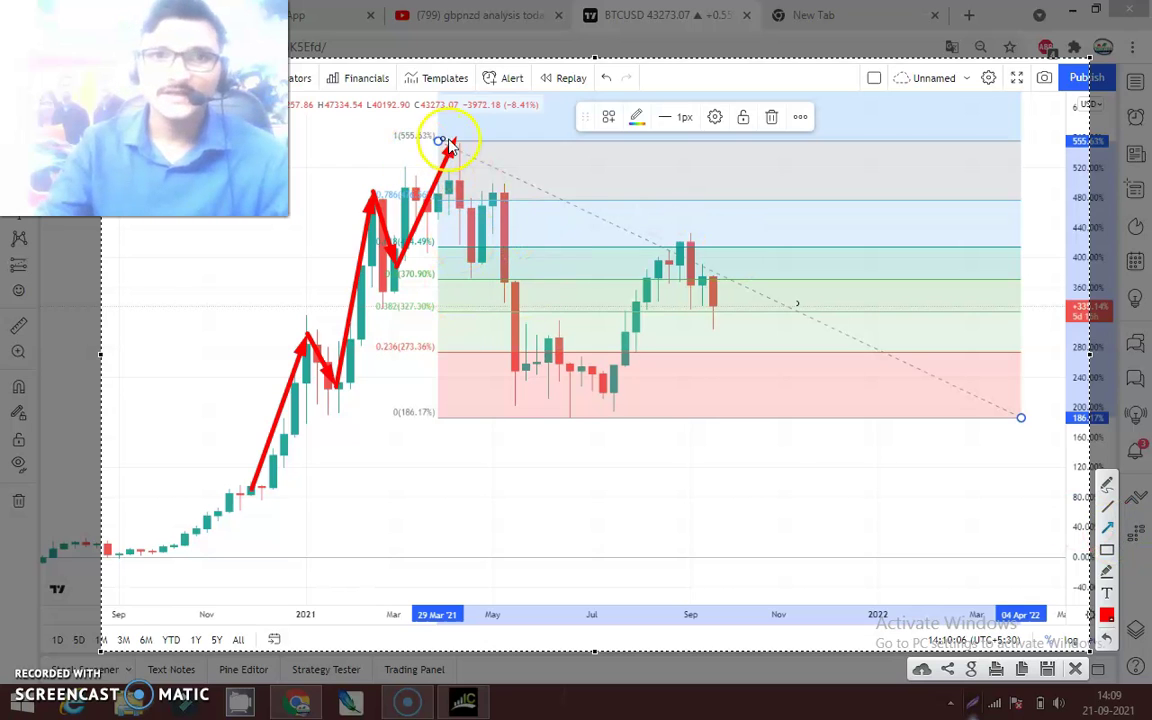
left_click(432, 300)
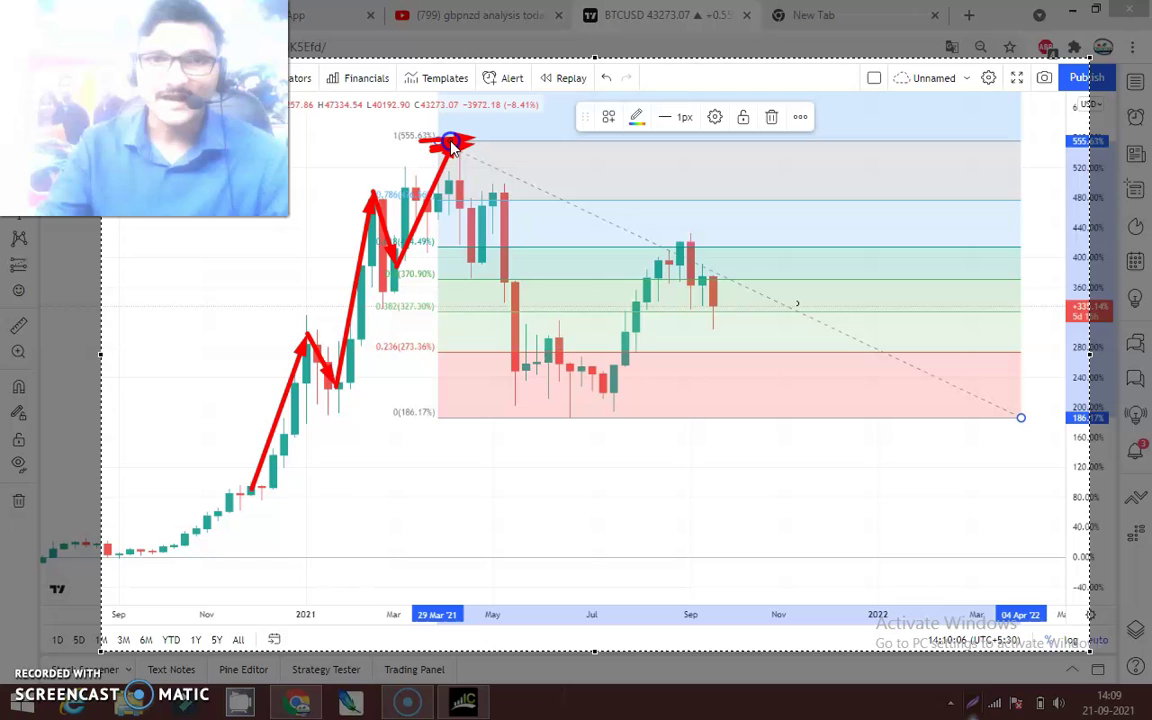
mouse_move(455, 150)
left_mouse_down()
mouse_move(488, 270)
mouse_move(510, 240)
mouse_move(558, 415)
mouse_move(525, 425)
mouse_move(567, 428)
left_mouse_up()
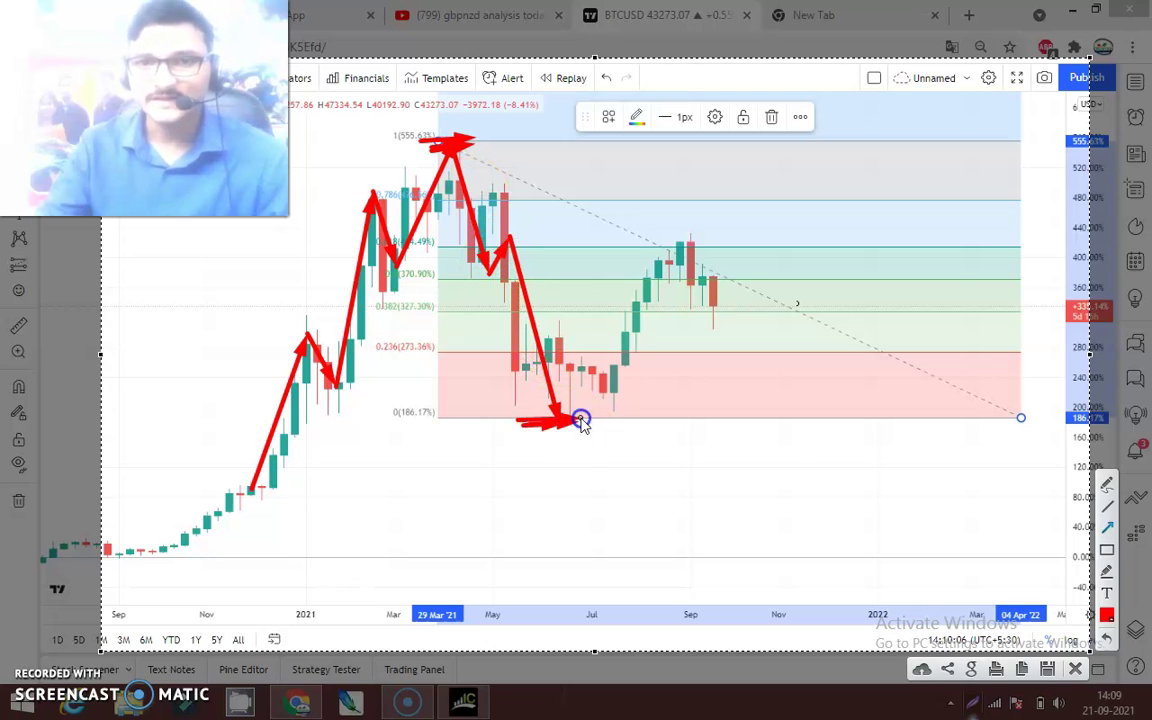
left_click_drag(440, 422, 1045, 418)
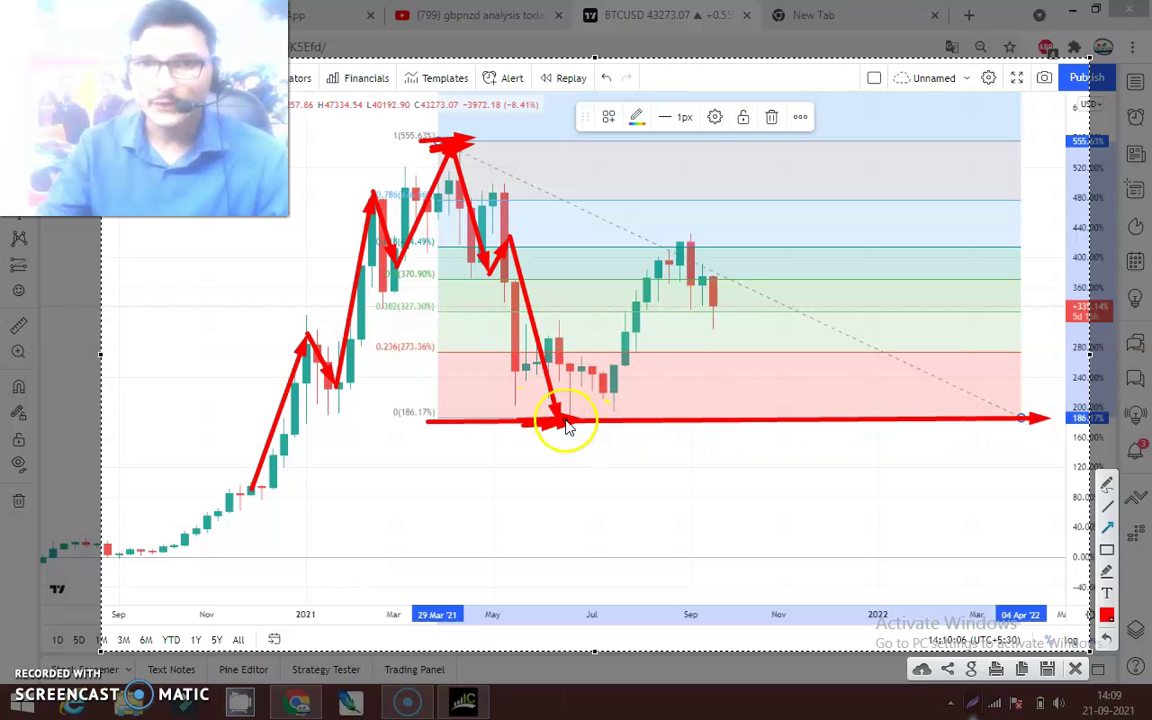
left_click_drag(617, 333, 652, 267)
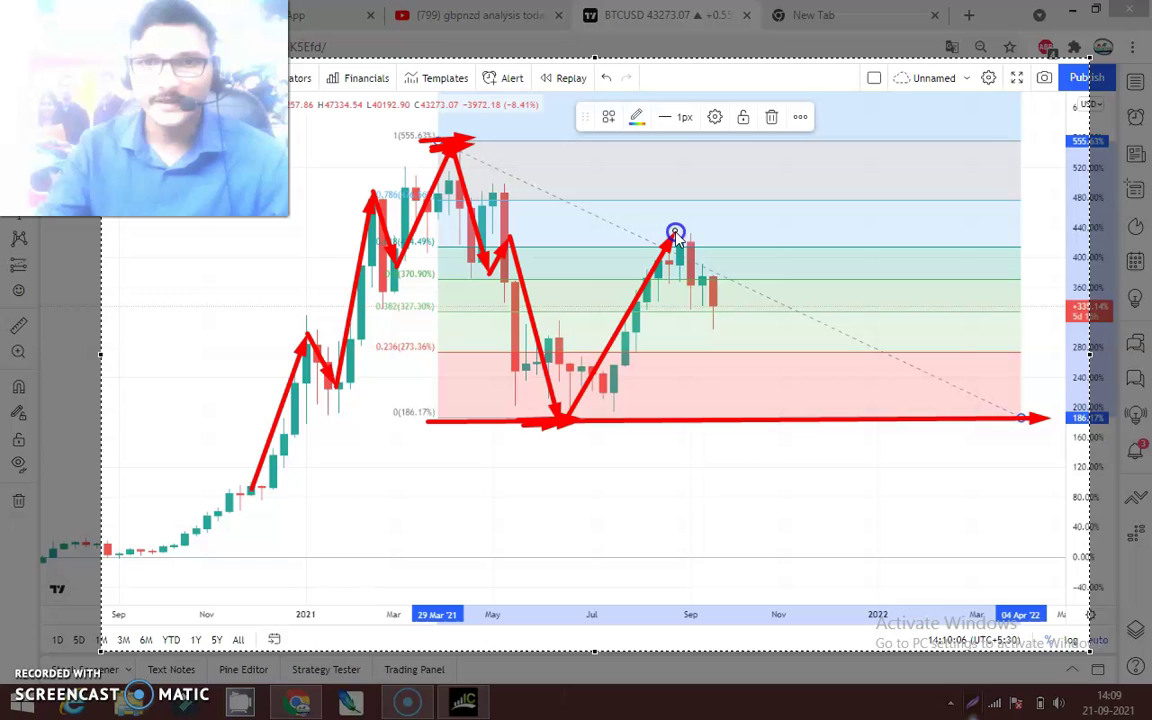
left_click_drag(489, 413, 588, 422)
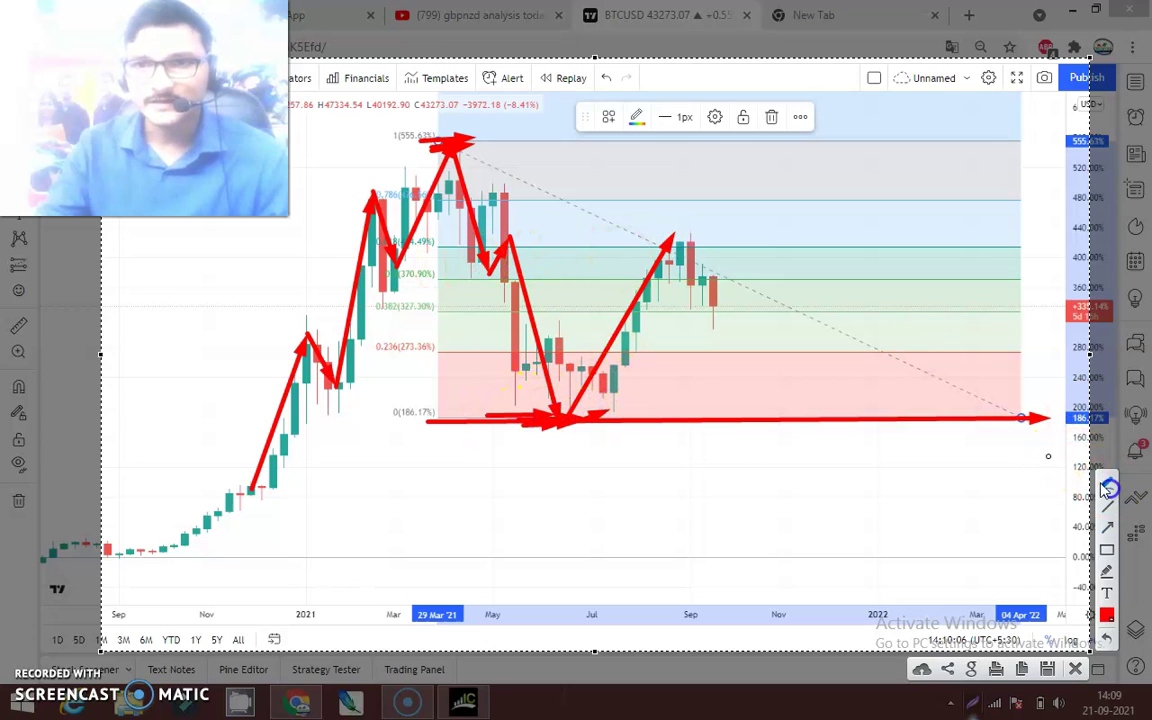
Loop a red line around the upper 0.618 level and trace small waves down from the recent peak
left_click_drag(465, 242, 422, 236)
left_click_drag(350, 242, 590, 235)
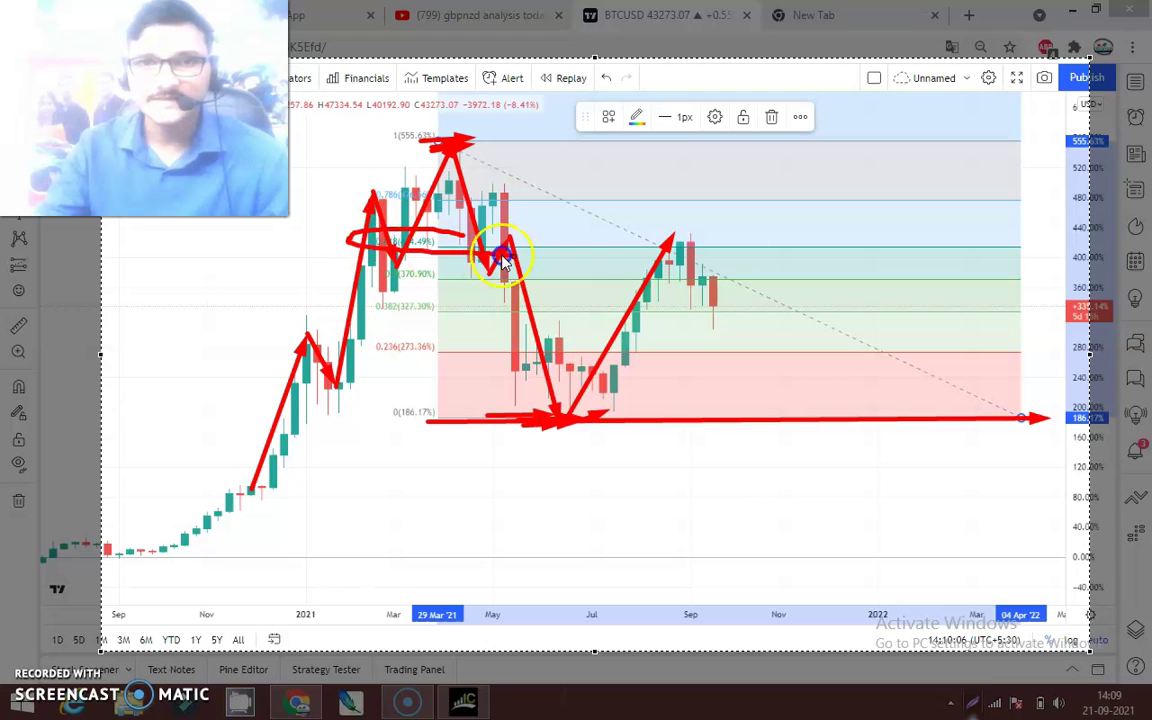
mouse_move(447, 236)
left_mouse_down()
mouse_move(697, 247)
mouse_move(704, 285)
left_mouse_up()
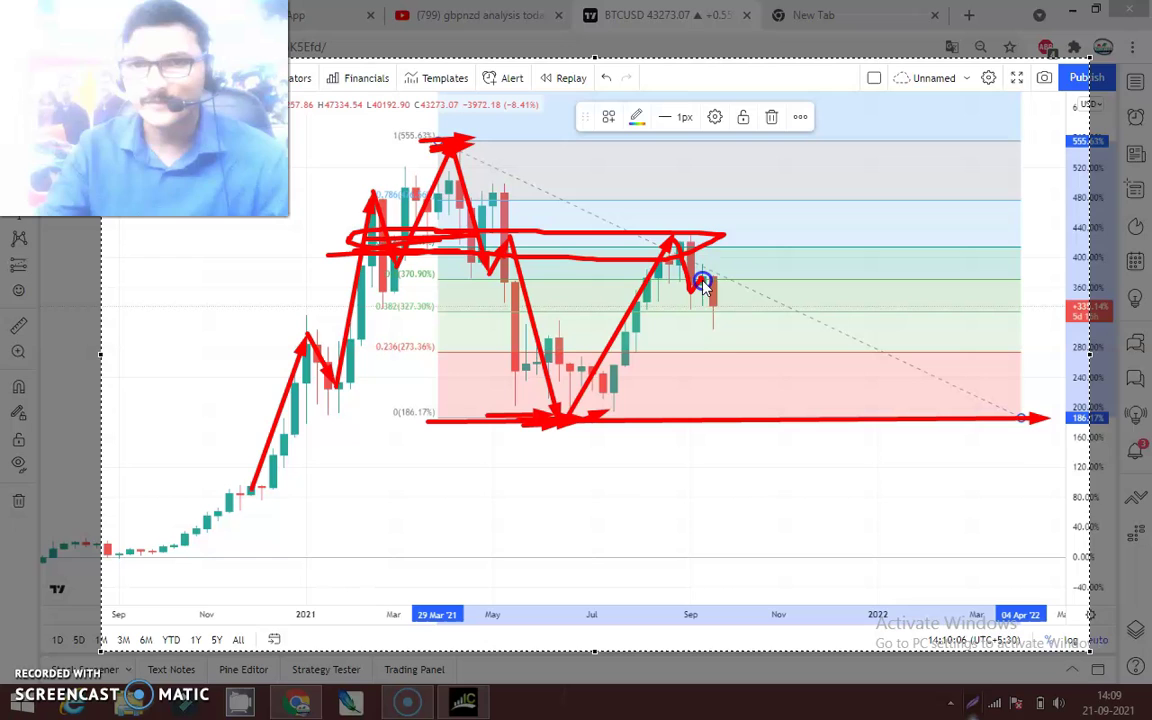
left_click_drag(716, 330, 716, 330)
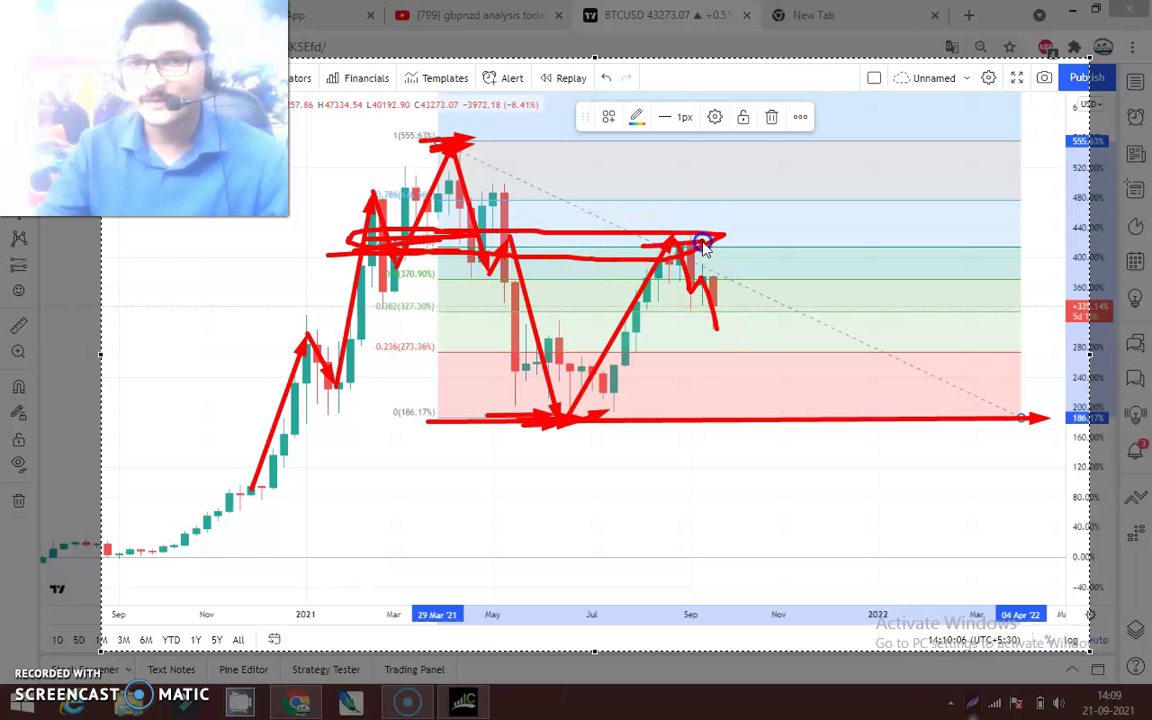
left_click_drag(655, 248, 697, 248)
left_click_drag(689, 300, 693, 312)
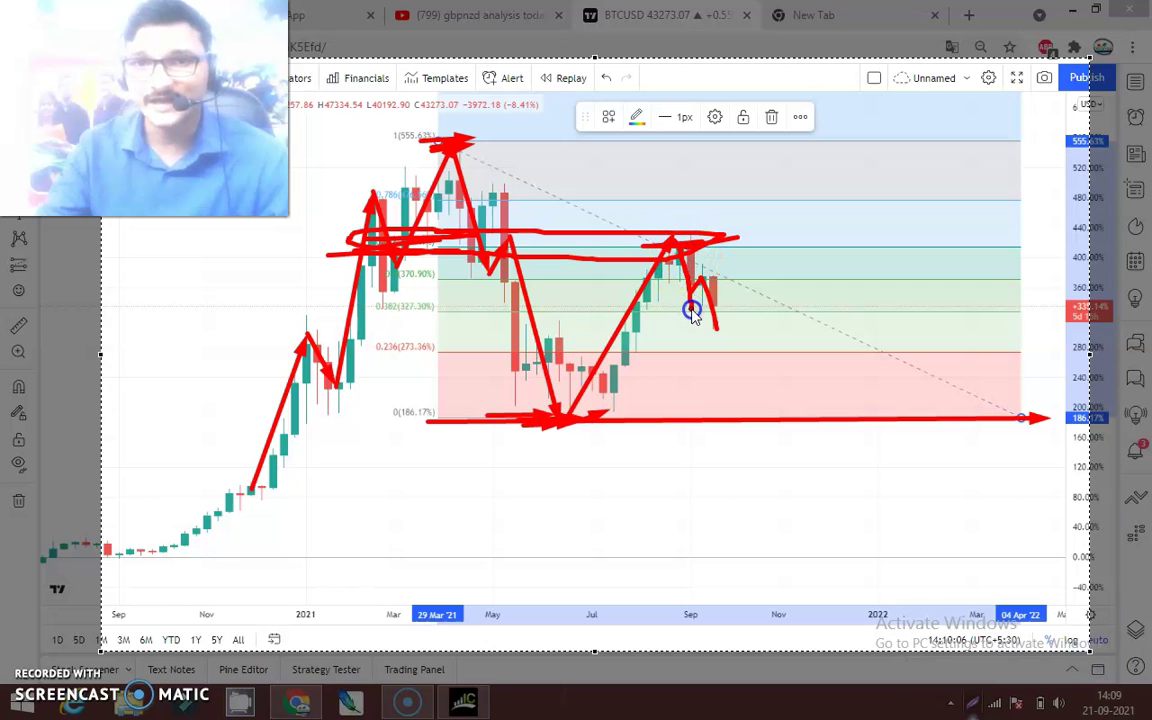
left_click_drag(736, 350, 745, 360)
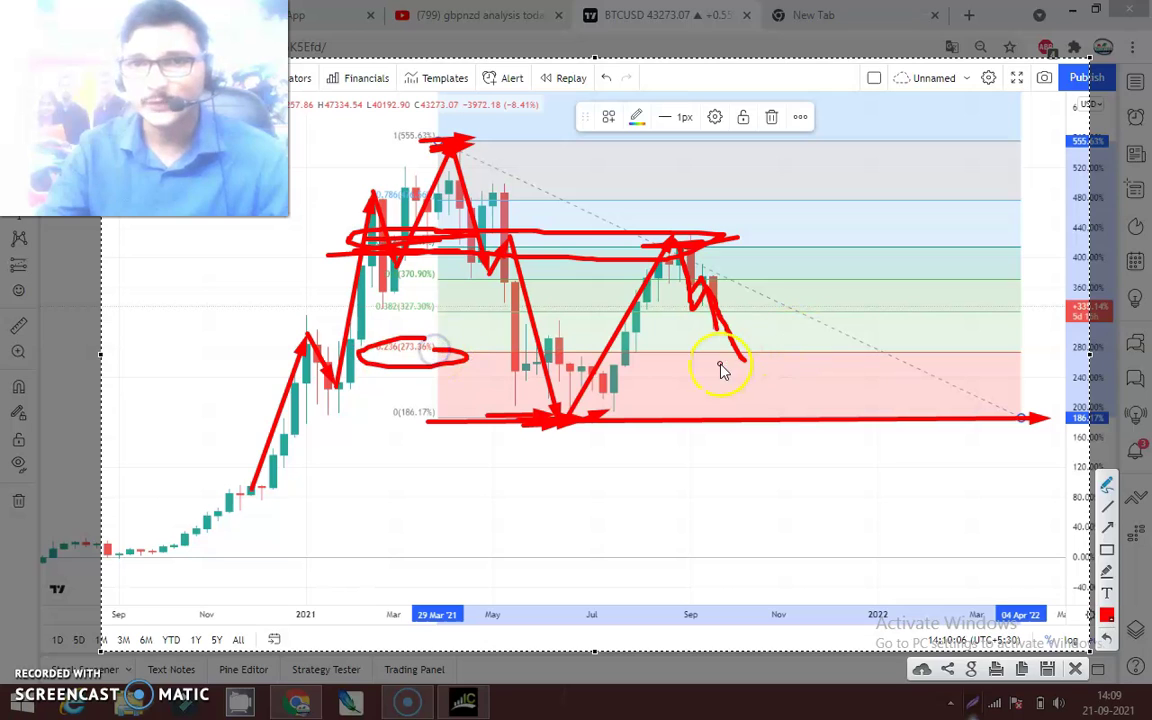
Draw a dip near 0.236 and a rally up to a scribbled red band near the top level
left_click_drag(690, 362, 790, 352)
left_click_drag(668, 365, 860, 340)
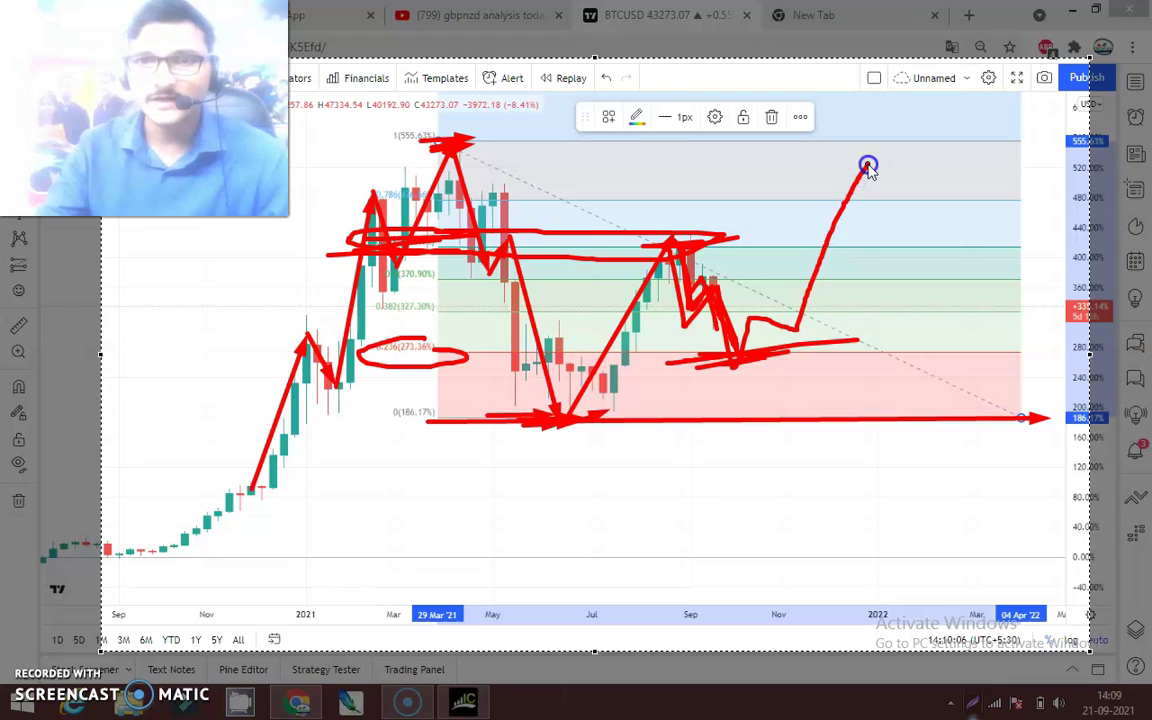
mouse_move(868, 165)
left_mouse_down()
mouse_move(875, 175)
mouse_move(865, 150)
left_mouse_up()
left_click_drag(538, 150, 556, 178)
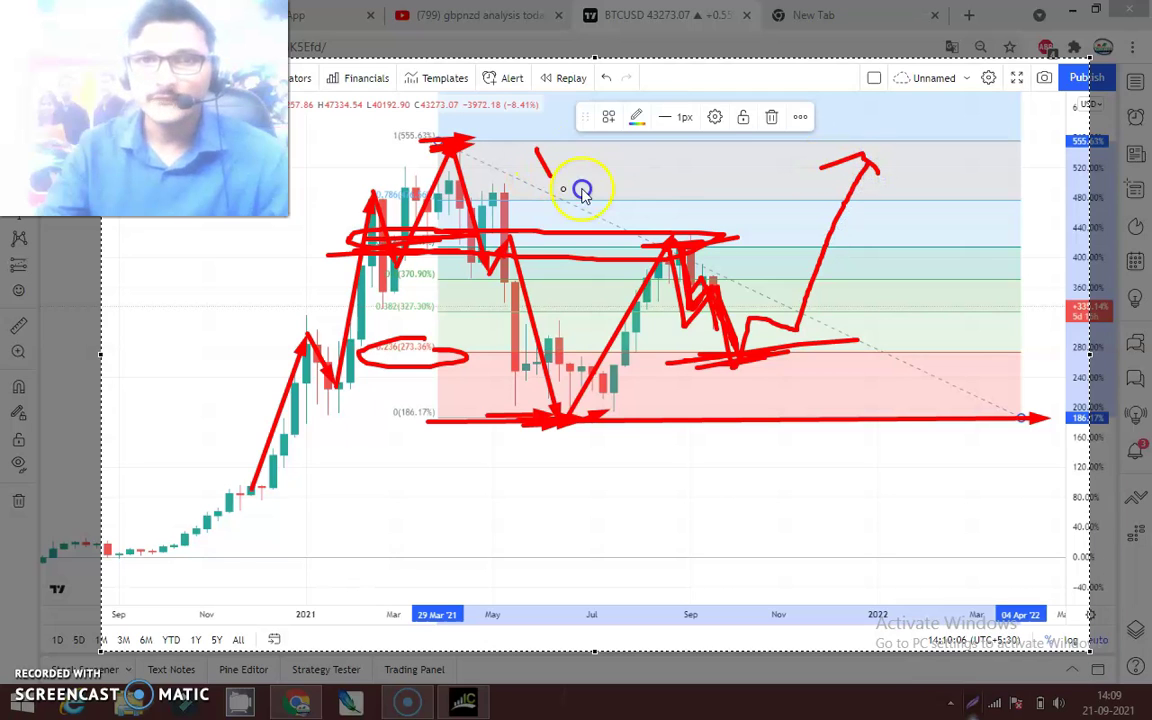
mouse_move(895, 158)
left_mouse_down()
mouse_move(1005, 162)
mouse_move(588, 152)
left_mouse_up()
left_click_drag(533, 180, 903, 175)
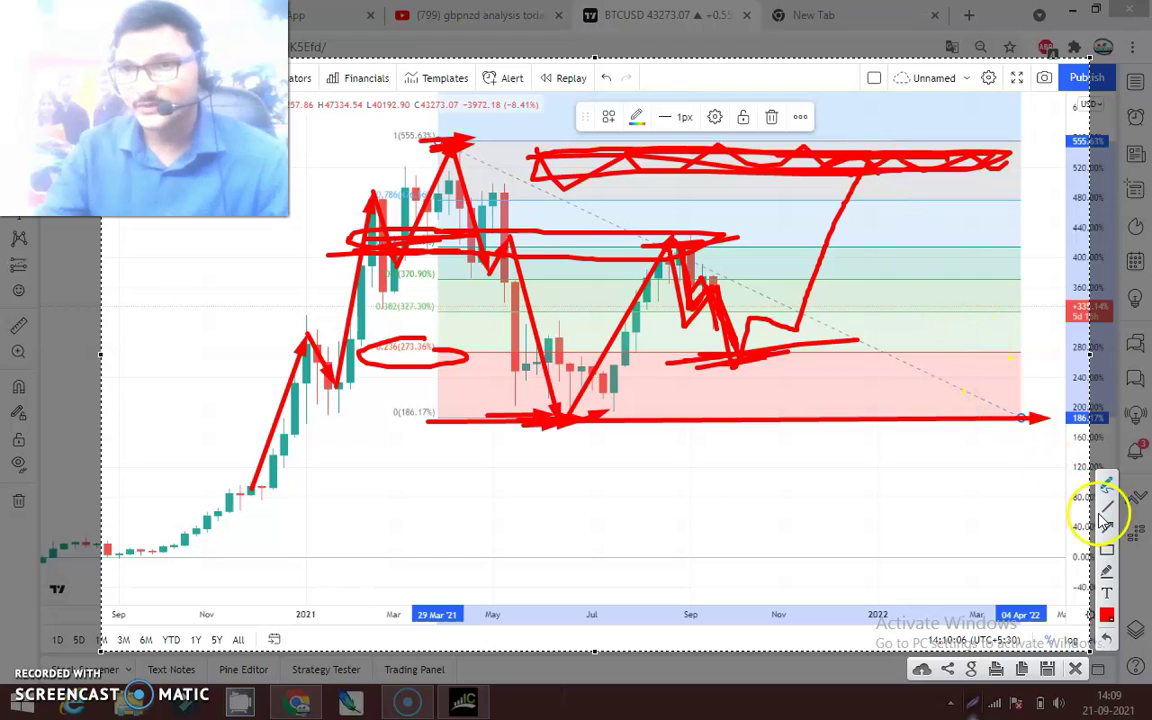
Draw the pullback from the top band and a red arrow dropping to the base line
left_click_drag(875, 193, 880, 198)
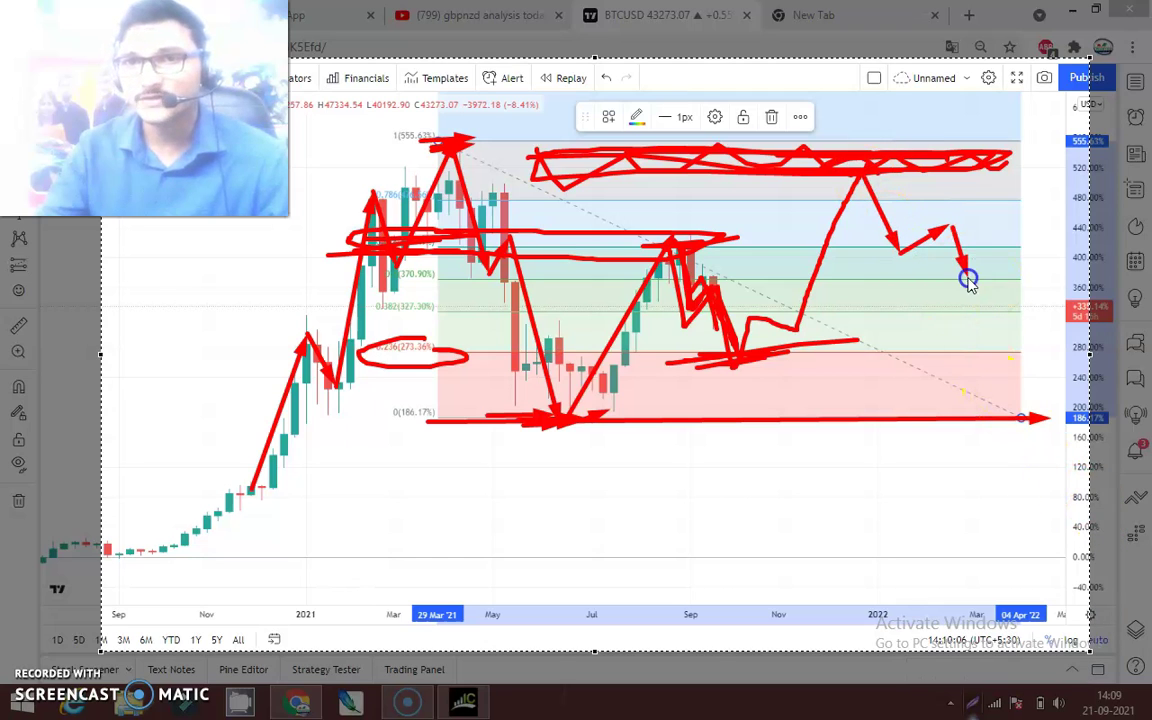
left_click_drag(968, 281, 990, 415)
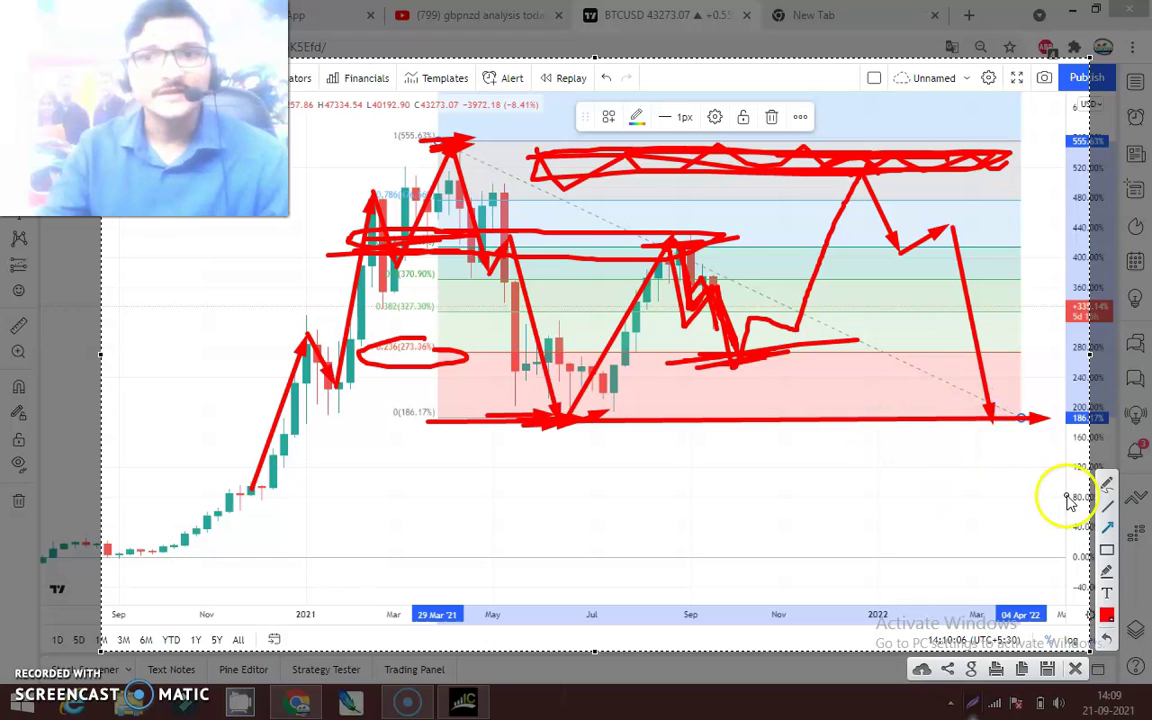
left_click(1107, 548)
Draw red boxes around the lows and along the base line across the chart
left_click_drag(428, 403, 610, 468)
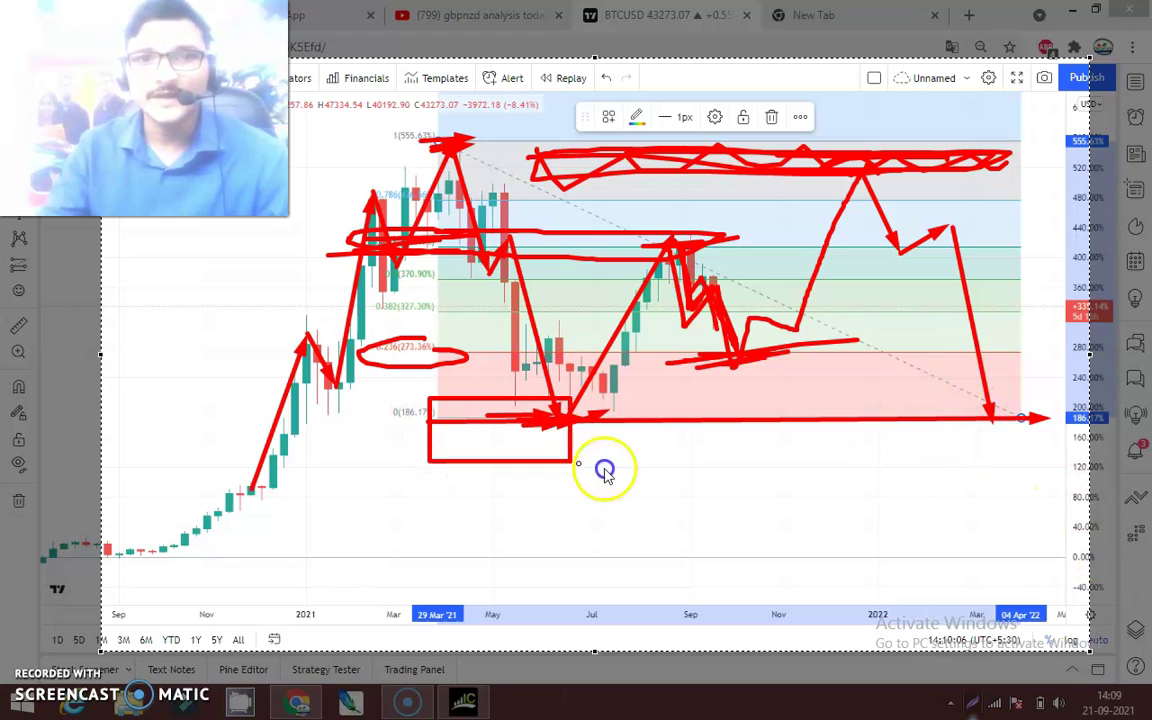
left_click_drag(455, 410, 618, 438)
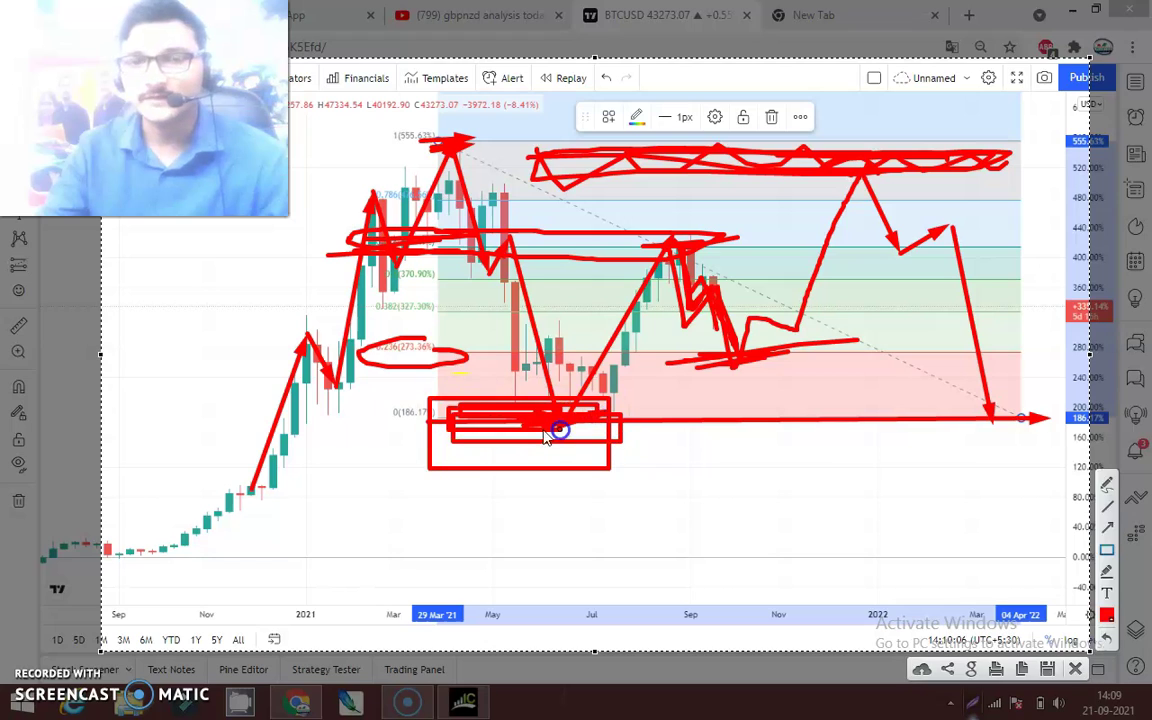
left_click_drag(455, 408, 1115, 428)
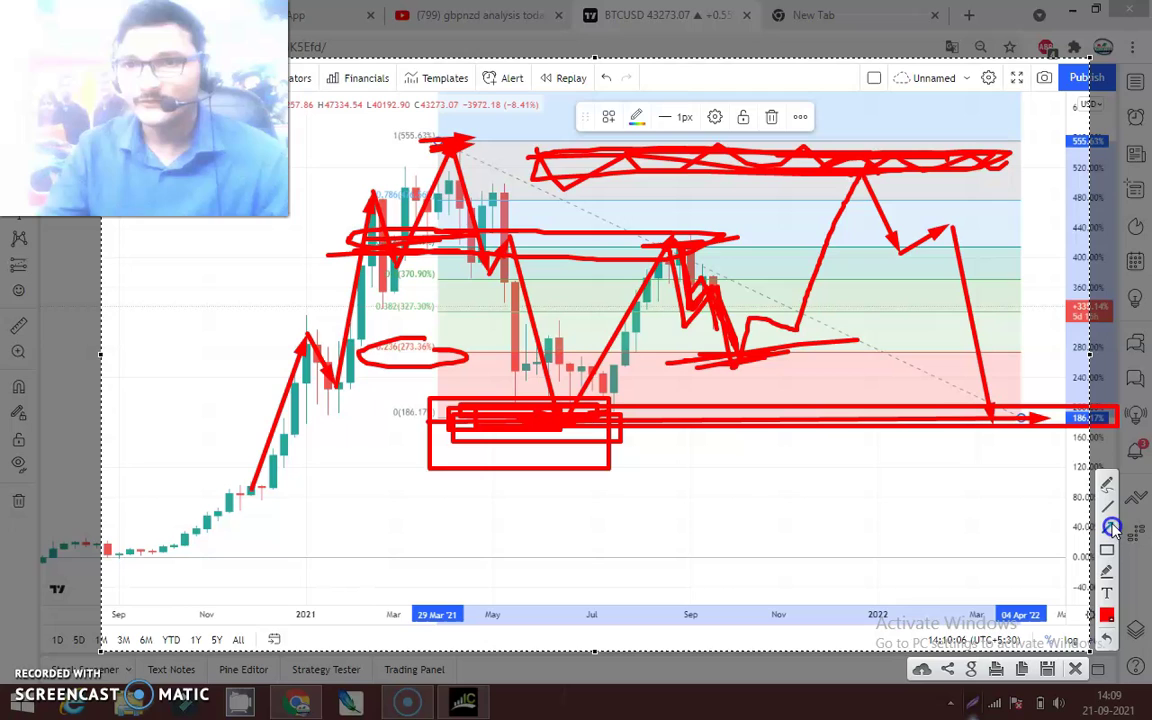
Draw a steep red rally arrow to the right edge and thicken the base-line strokes
left_click_drag(994, 410, 1088, 22)
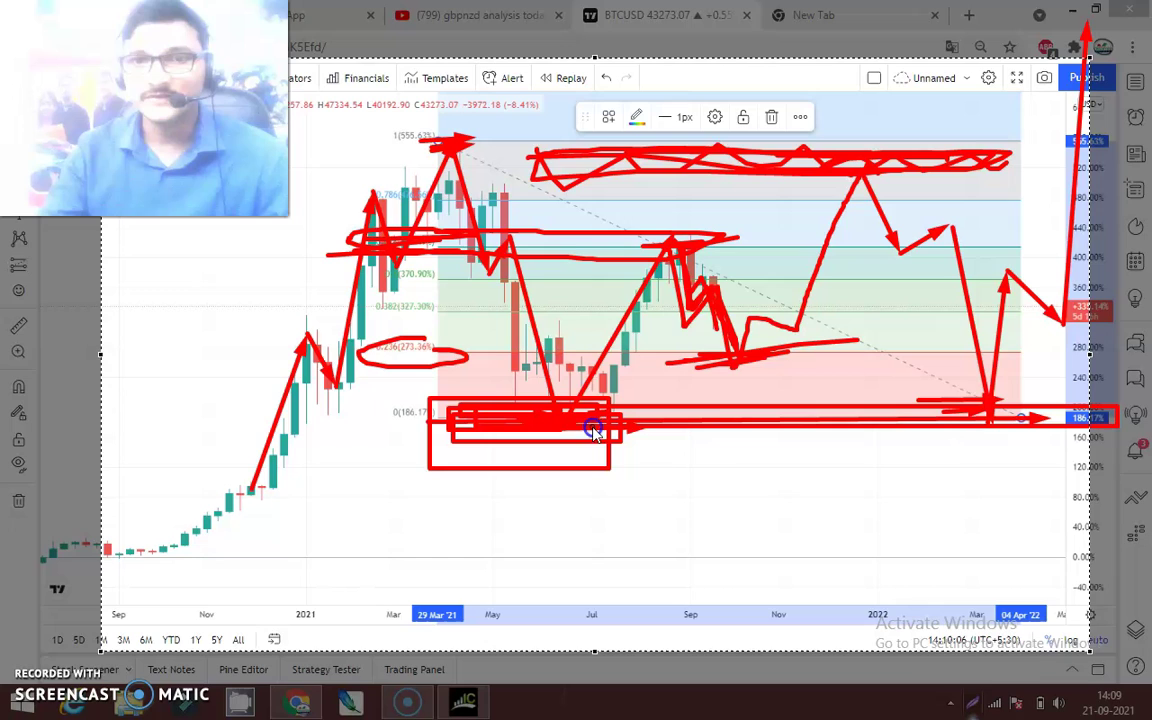
left_click_drag(935, 408, 985, 415)
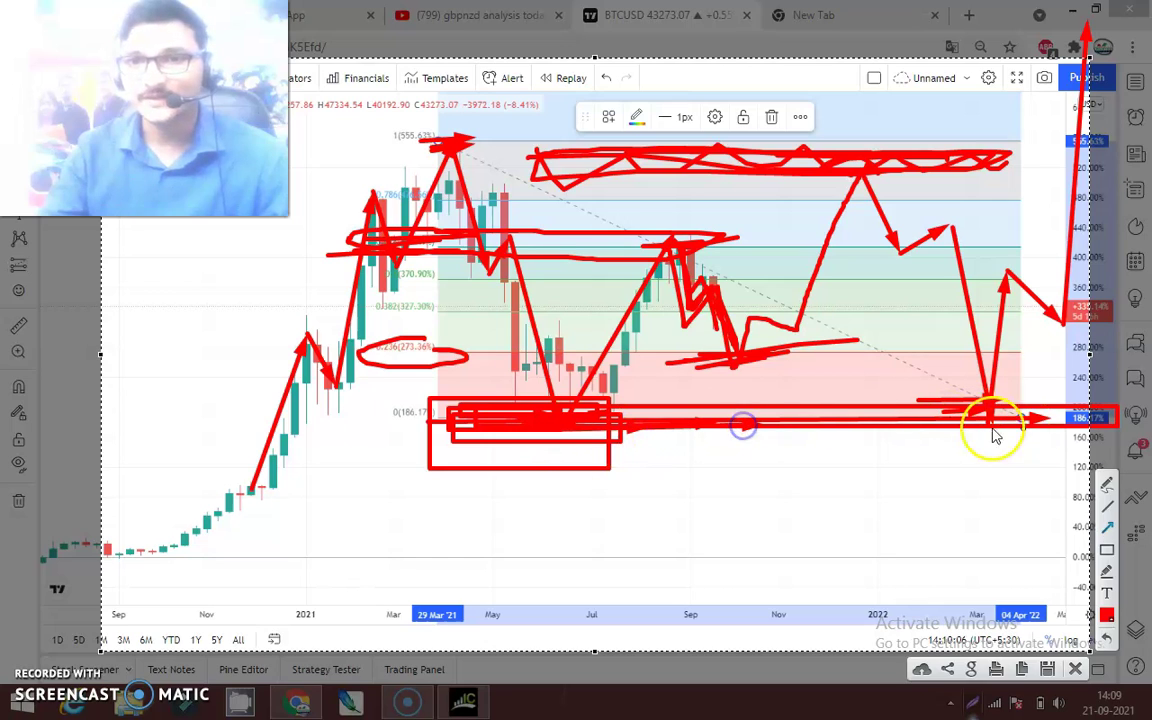
left_click_drag(975, 412, 1040, 418)
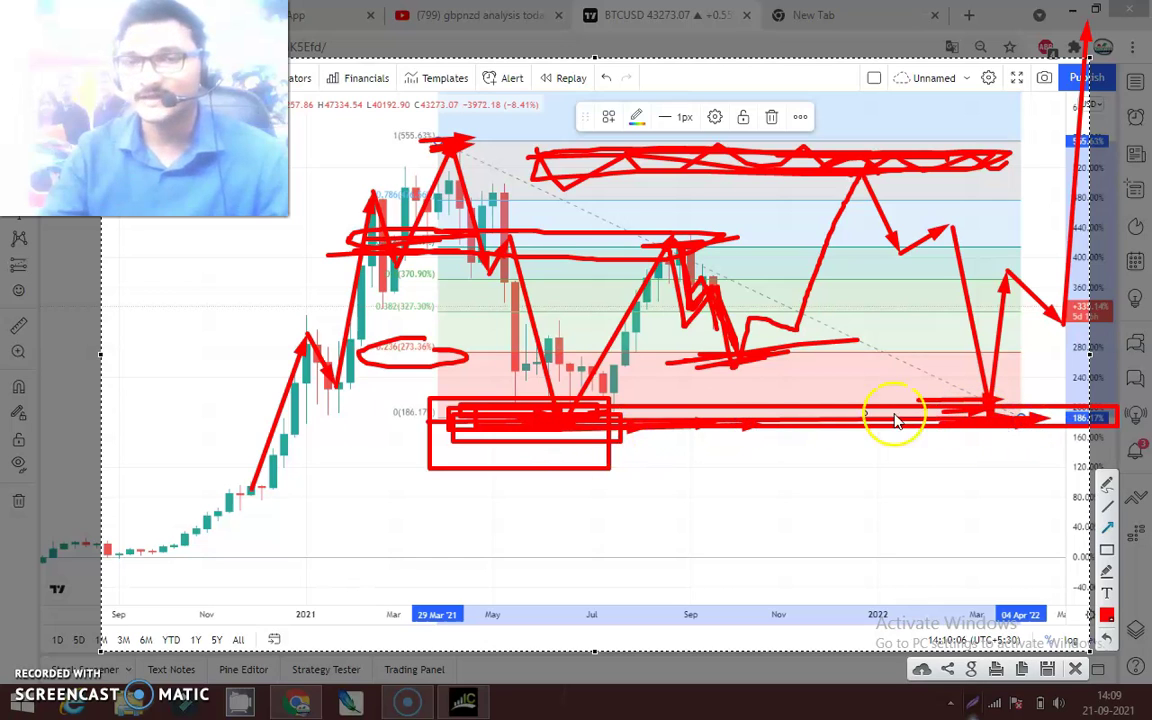
left_click_drag(897, 420, 1042, 432)
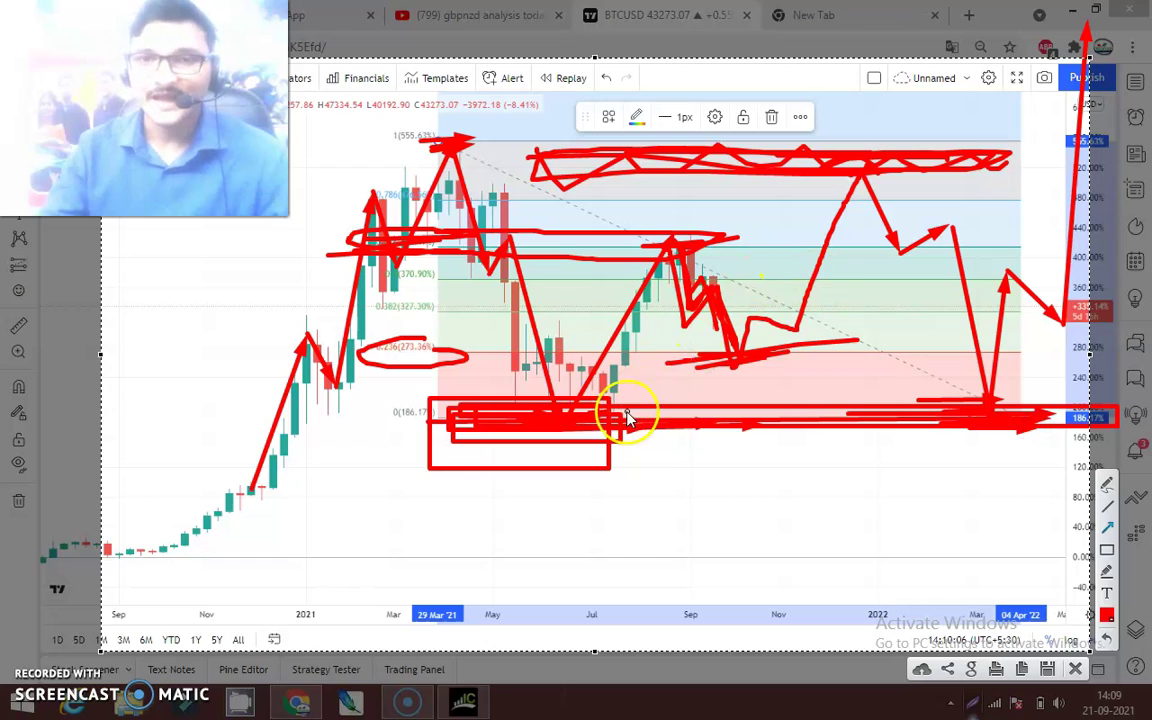
left_click_drag(650, 245, 738, 238)
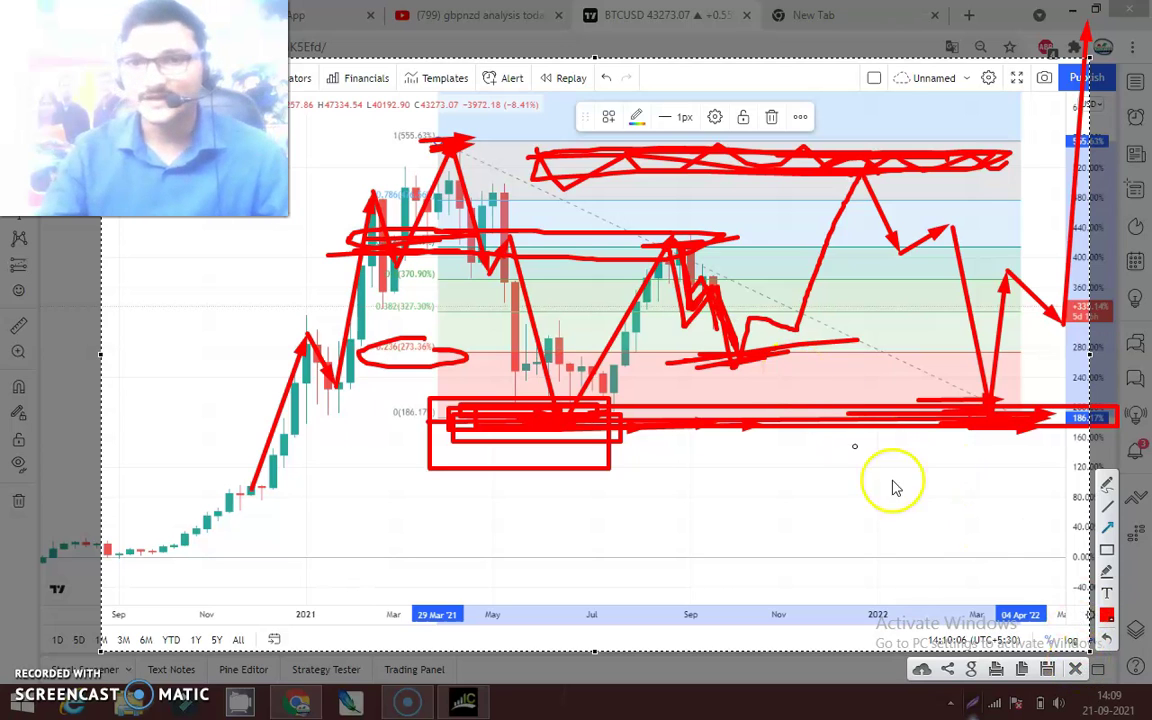
Add a red phone number with country code below the boxes, then clear all annotations
left_click_drag(518, 588, 560, 515)
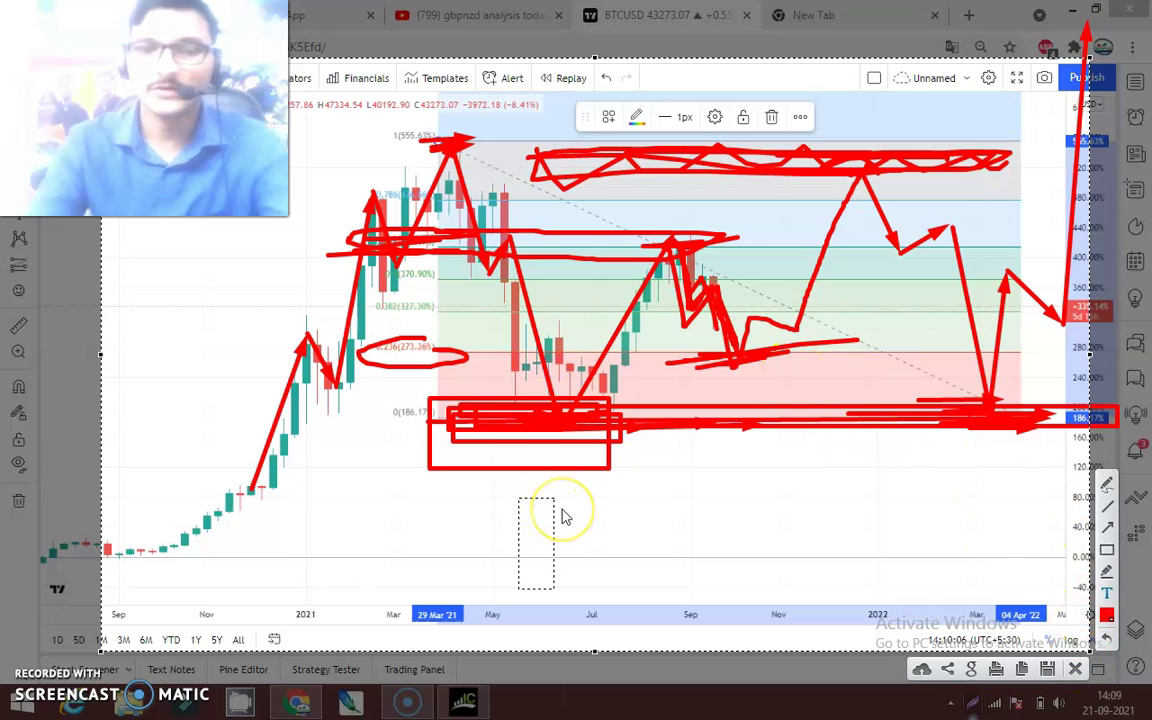
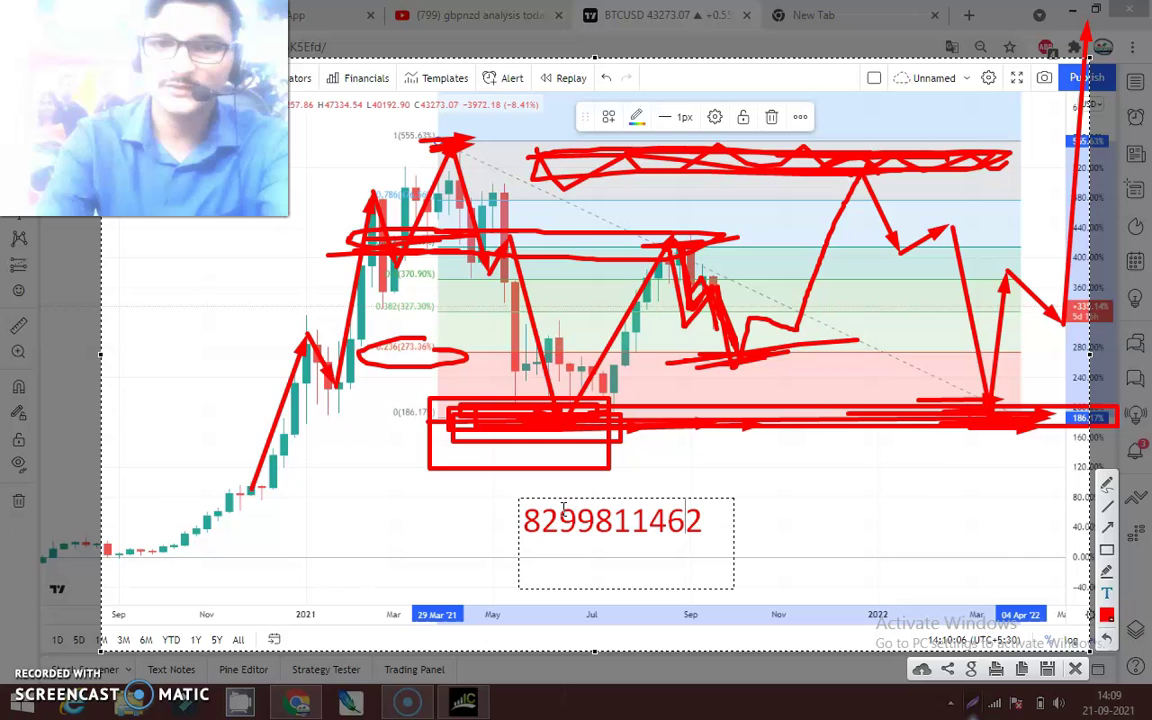
key("Home")
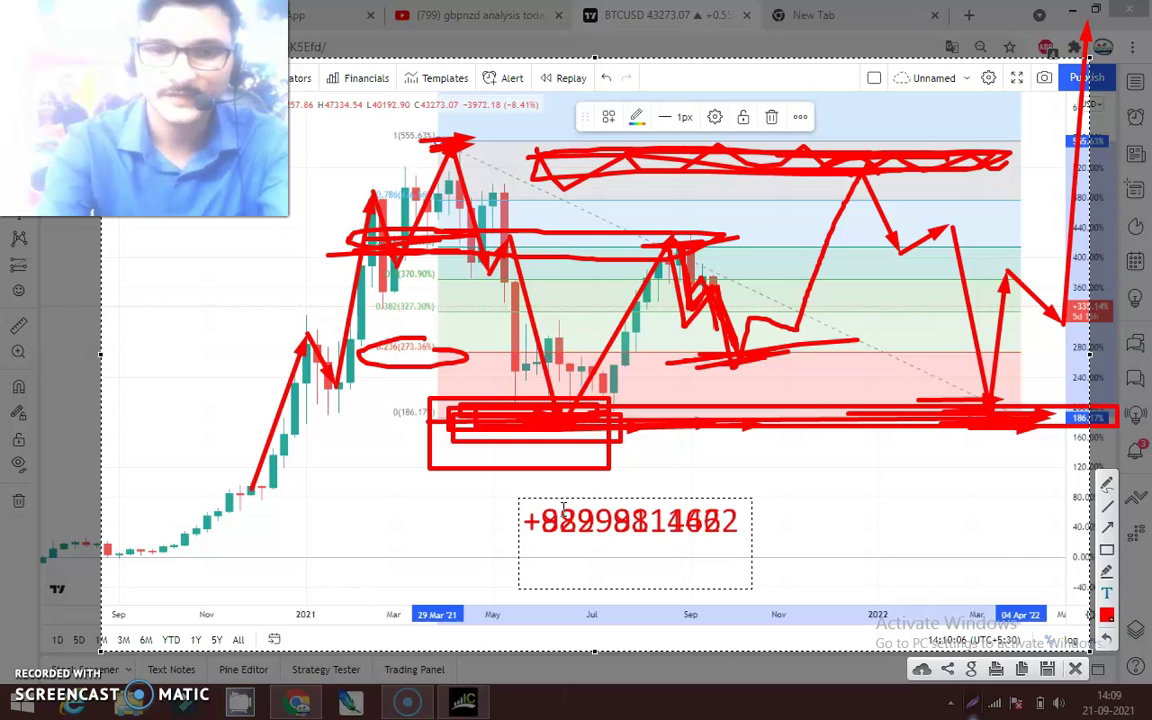
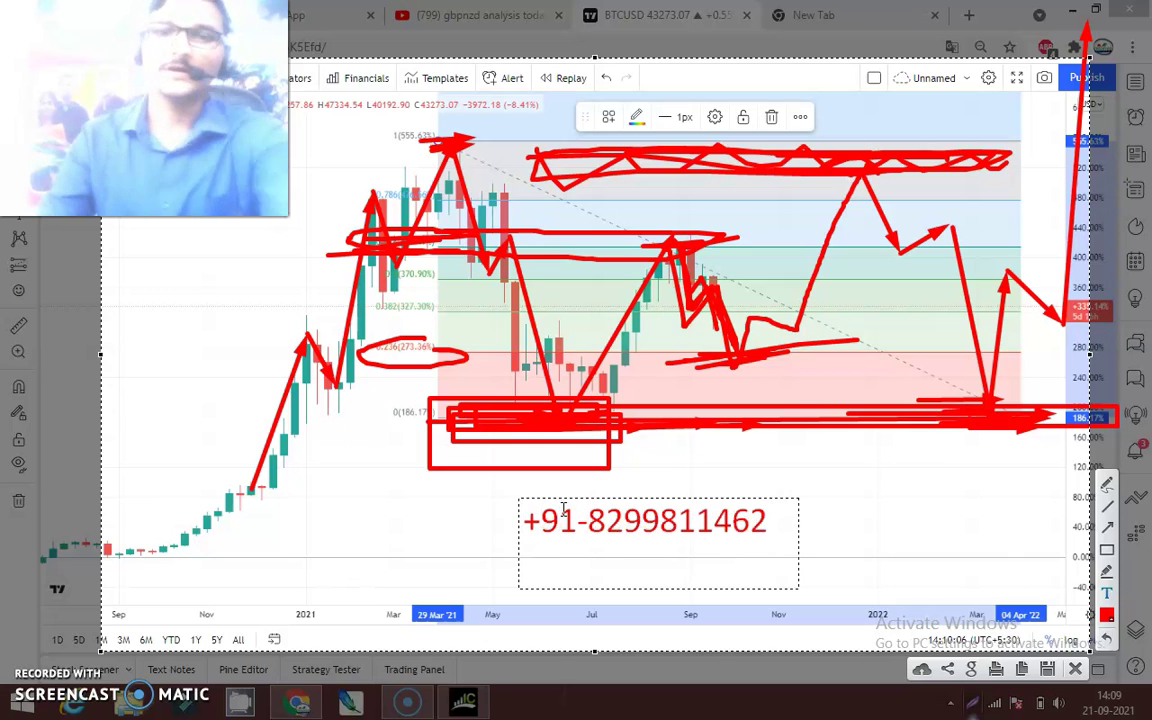
left_click(1078, 666)
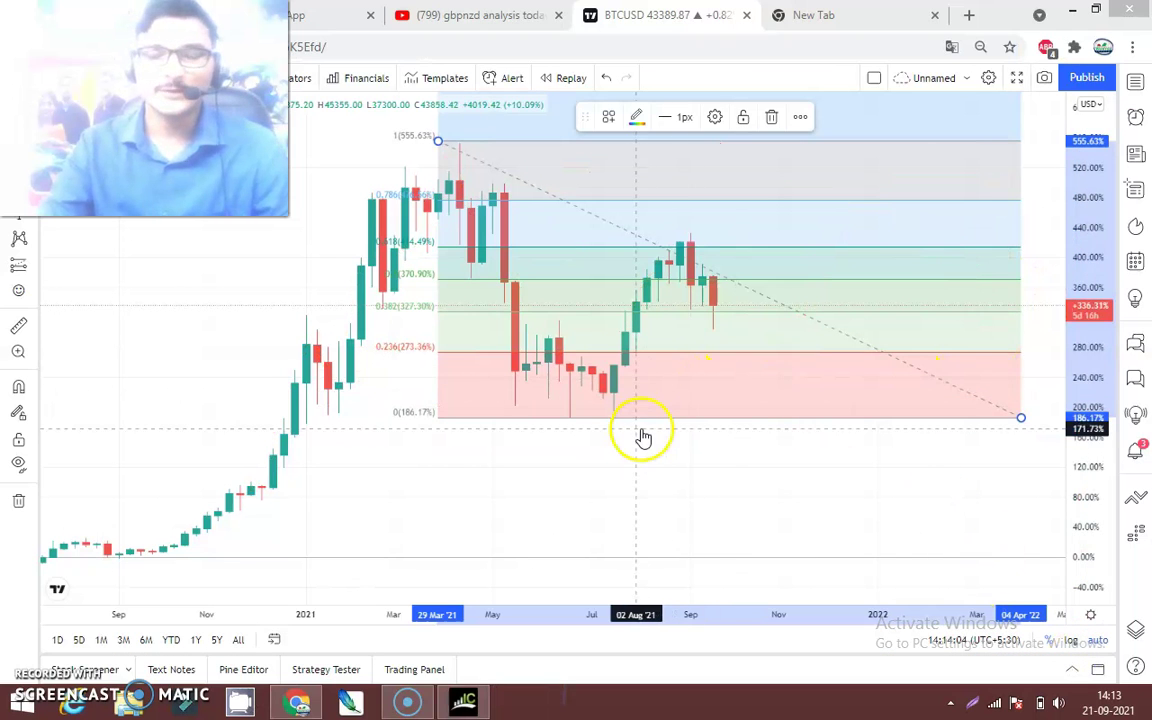